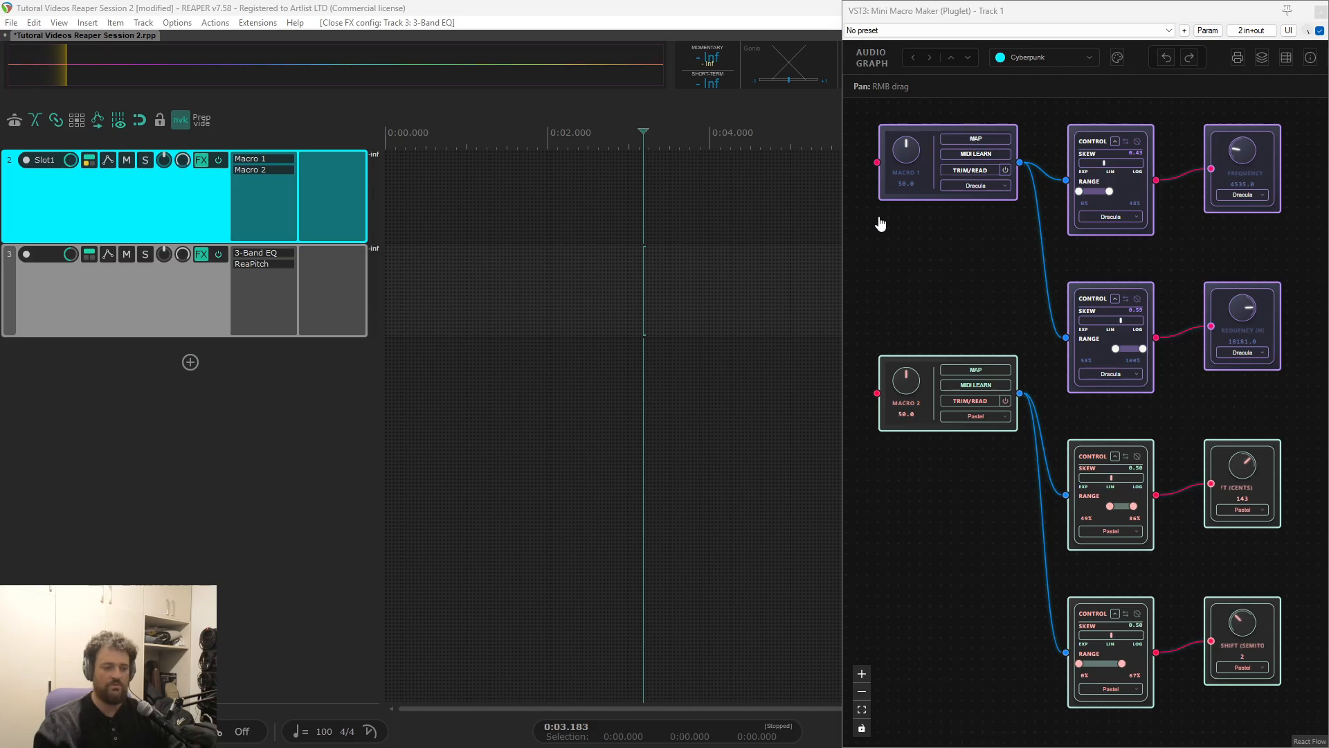
# Set the macros' automation mode to Latch and MIDI-learn CC 7 to Macro 1 and CC 71 to Macro 2
pyautogui.click(970, 171)
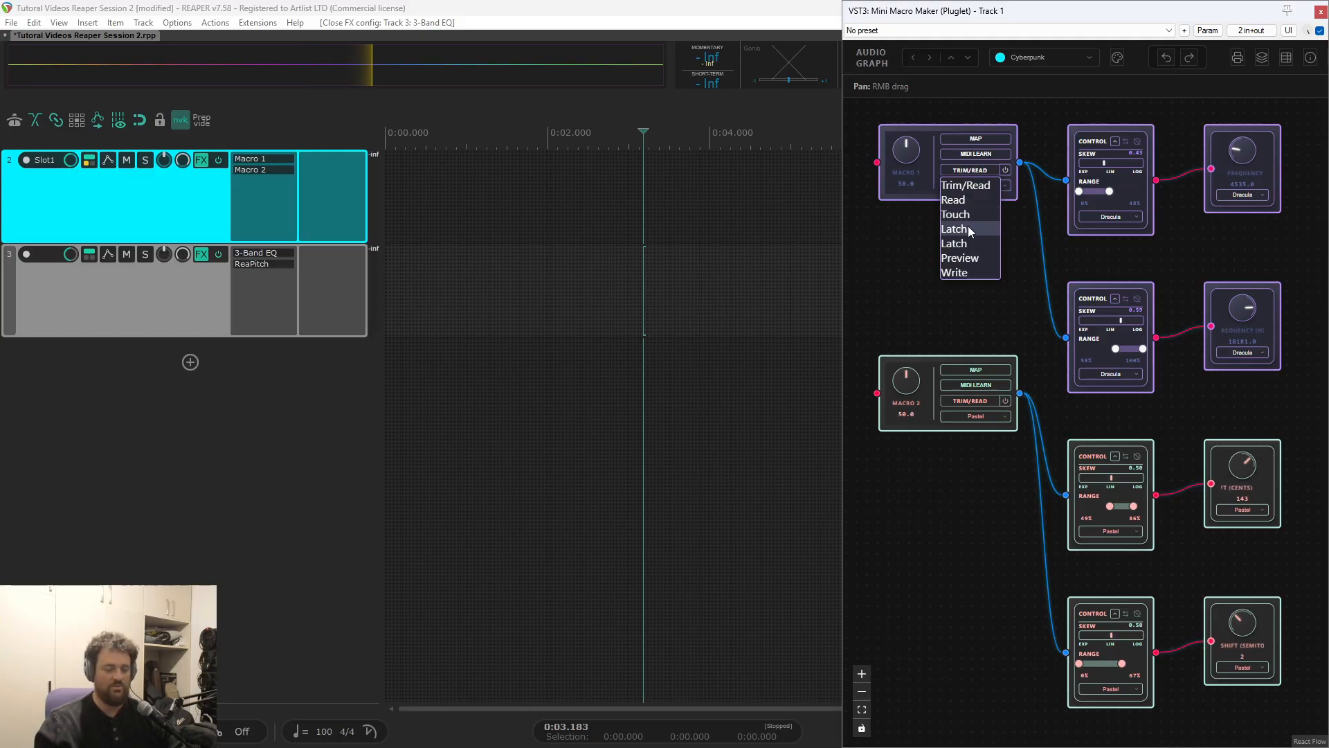
pyautogui.click(970, 230)
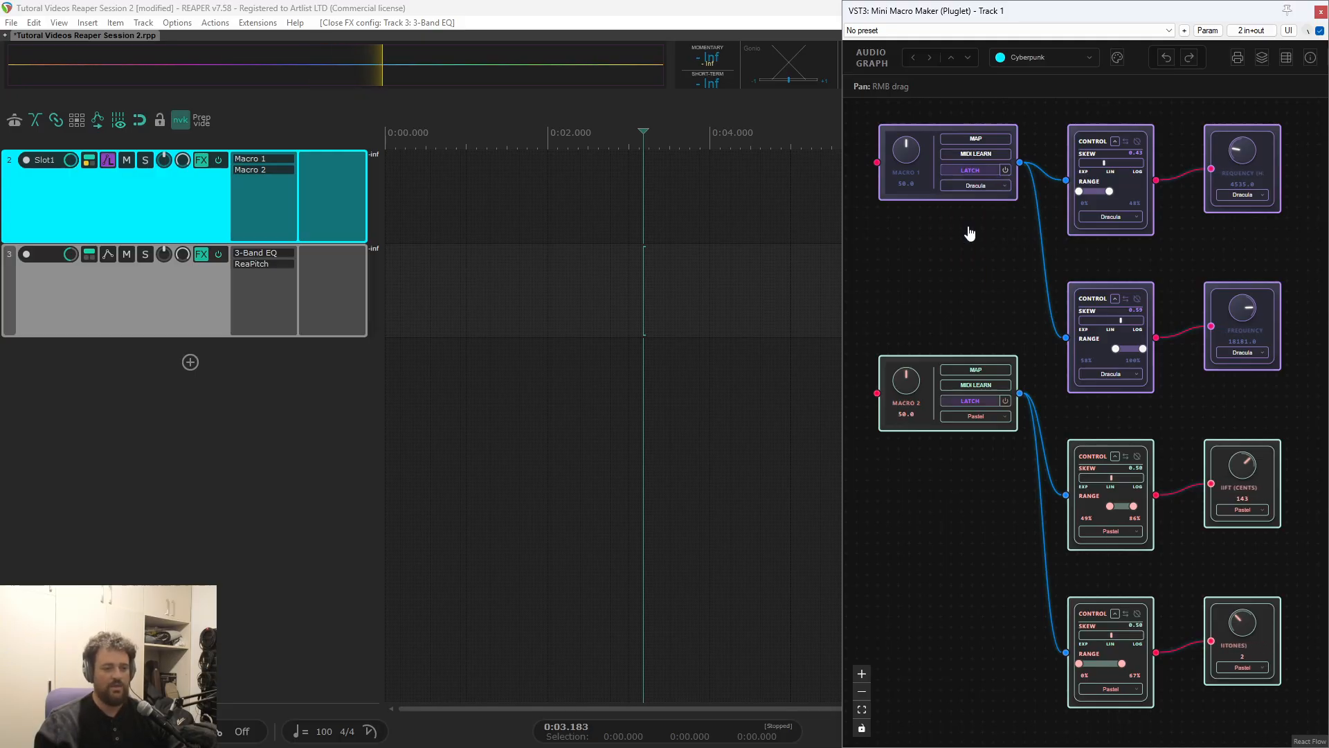
pyautogui.click(976, 154)
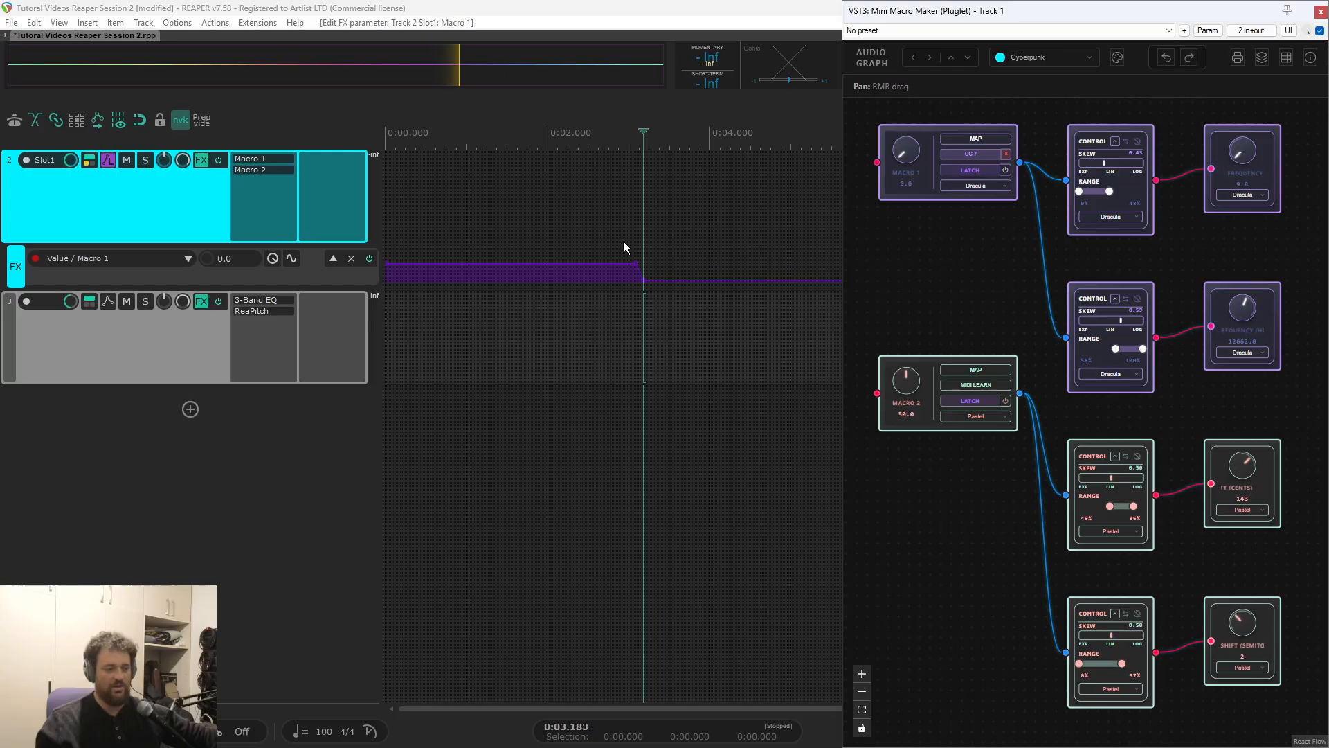
pyautogui.click(983, 388)
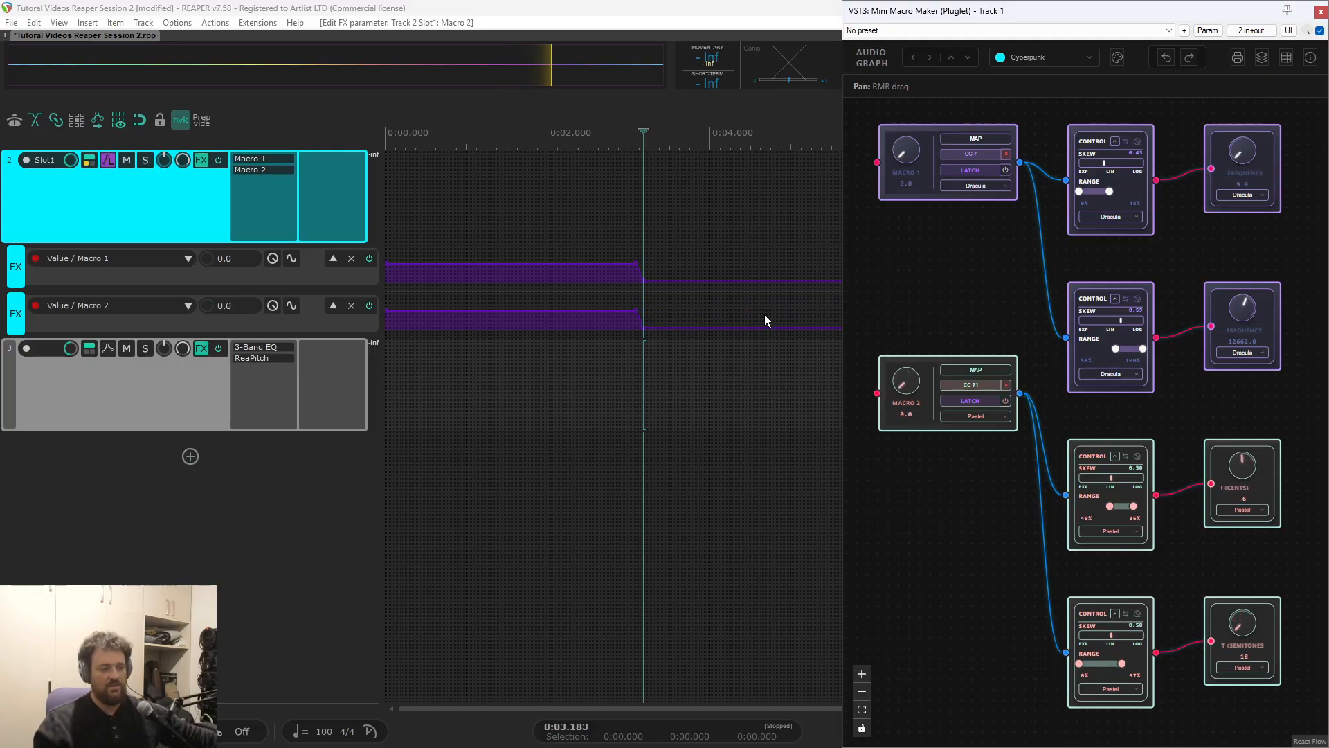
# Add points to the Macro 1 envelope and pull one down to form a dip at about 1.2 s
pyautogui.click(542, 159)
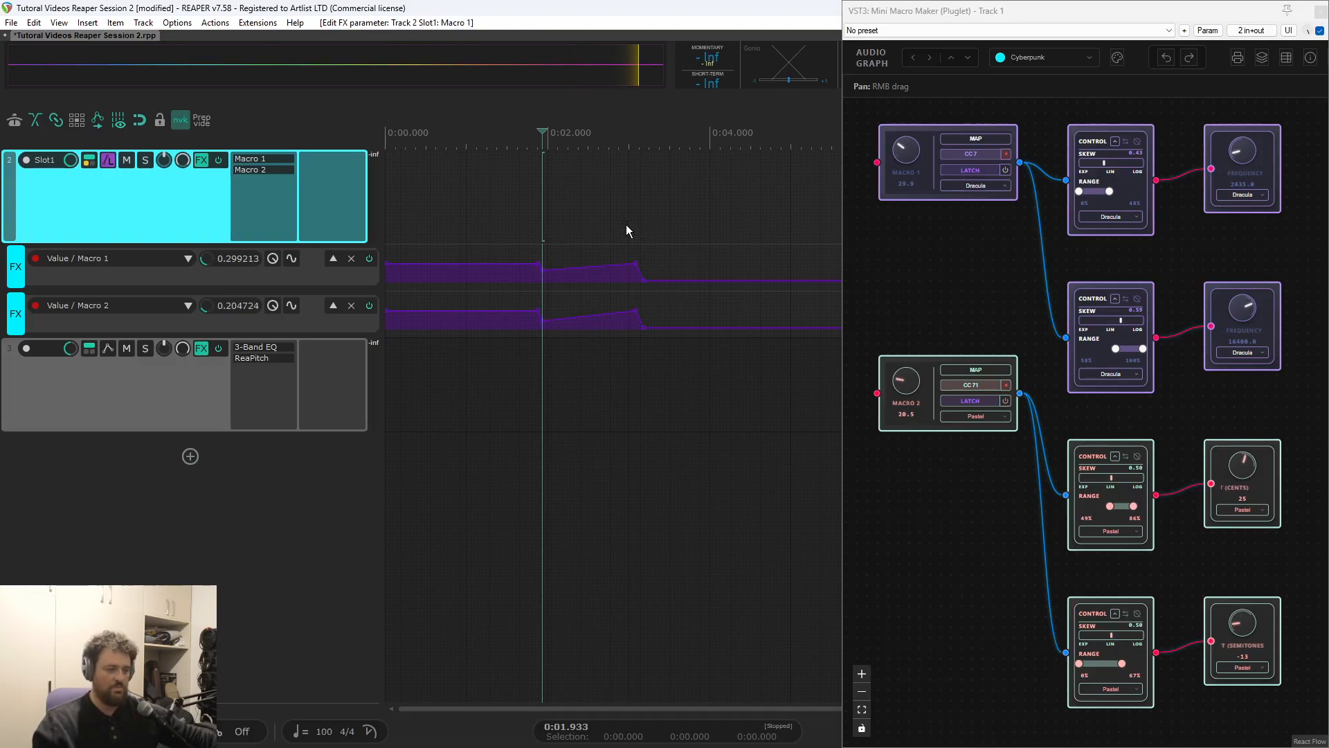
pyautogui.click(584, 289)
pyautogui.press('=')
pyautogui.keyDown('shift'); pyautogui.click(542, 262); pyautogui.keyUp('shift')
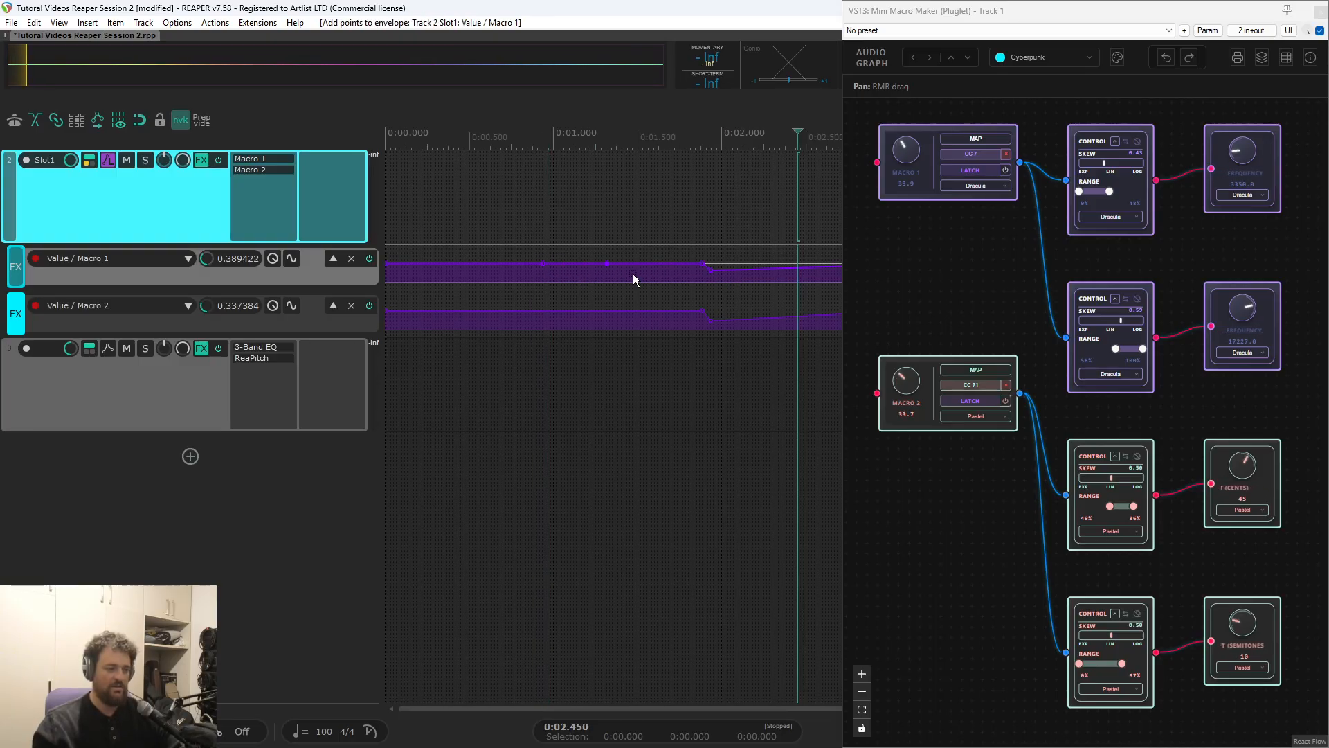
pyautogui.keyDown('shift'); pyautogui.moveTo(607, 263); pyautogui.dragTo(469, 371); pyautogui.keyUp('shift')
# Add points to the Macro 2 envelope, shaping a dip at about 0.5 s and a peak at about 1.4 s
pyautogui.keyDown('shift'); pyautogui.click(544, 311); pyautogui.keyUp('shift')
pyautogui.keyDown('shift'); pyautogui.click(628, 317); pyautogui.keyUp('shift')
pyautogui.scroll(3, 650, 377)
pyautogui.scroll(2, 644, 367)
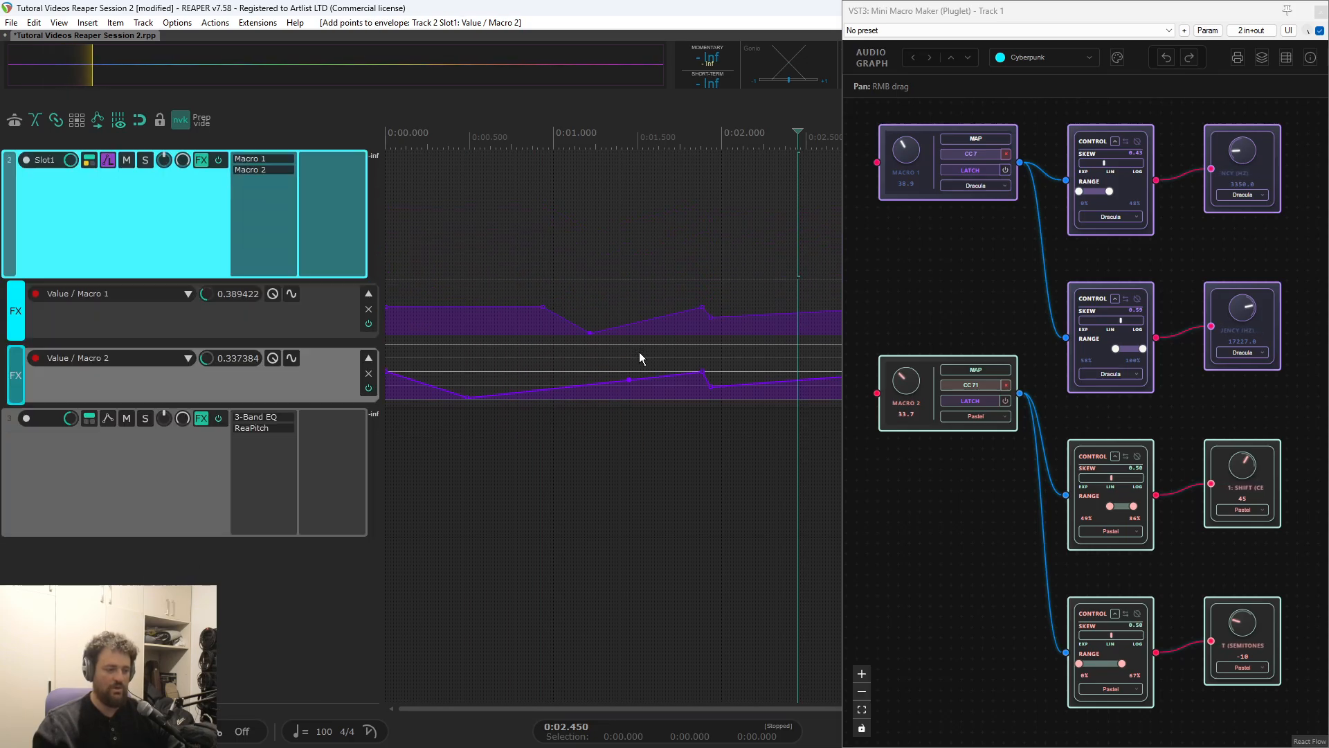
pyautogui.moveTo(626, 379); pyautogui.dragTo(621, 363)
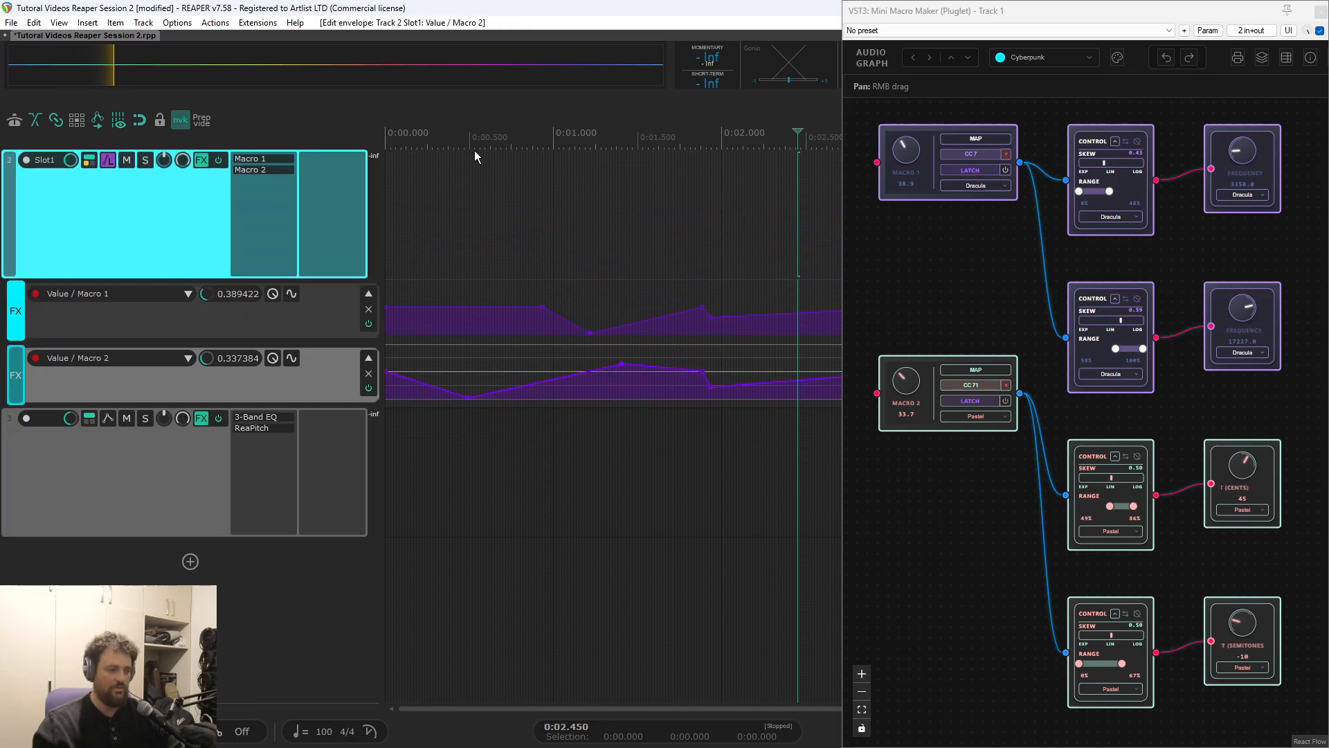
# Play back the edited macro envelopes from about 0.3 s to check how the mapped parameters move
pyautogui.click(438, 152)
pyautogui.press('space')
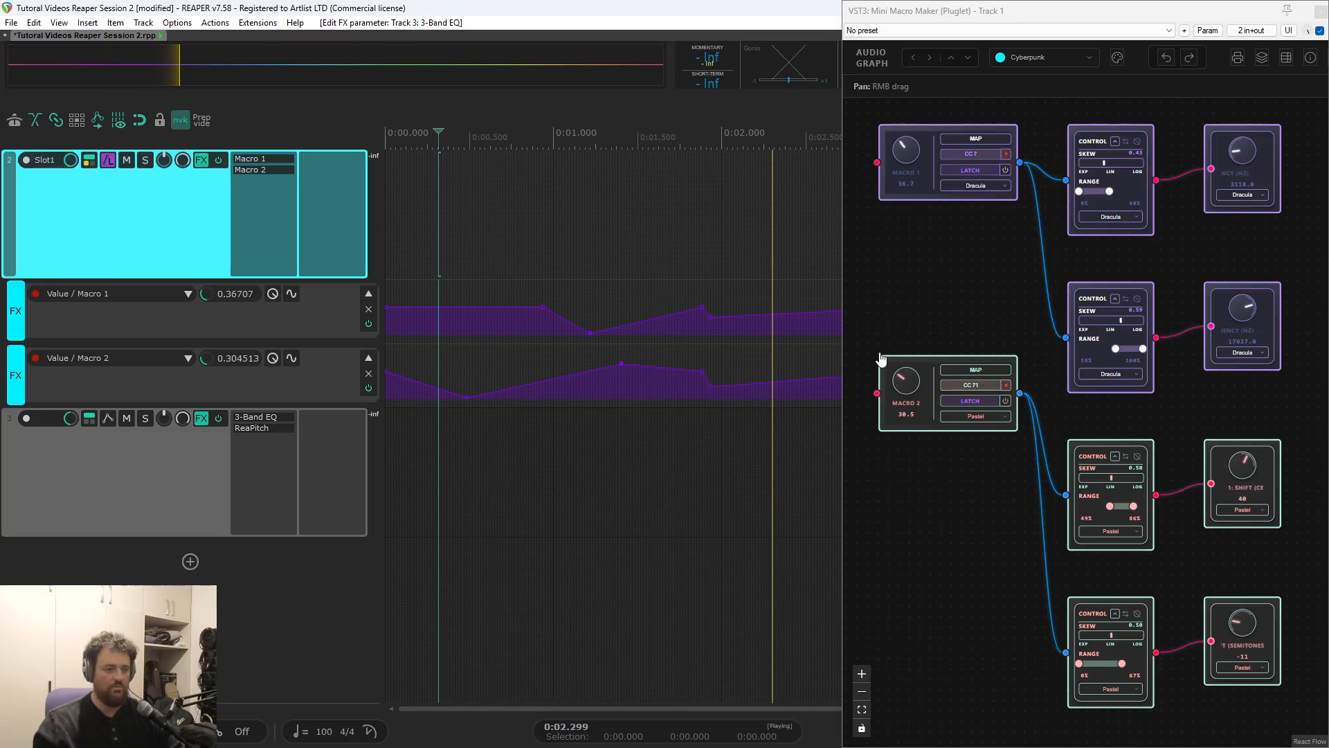
pyautogui.press('space')
# Open 3-Band EQ and ReaPitch on track 3, watch their mapped parameters during playback, and close both plug-in windows
pyautogui.click(275, 418)
pyautogui.click(273, 429)
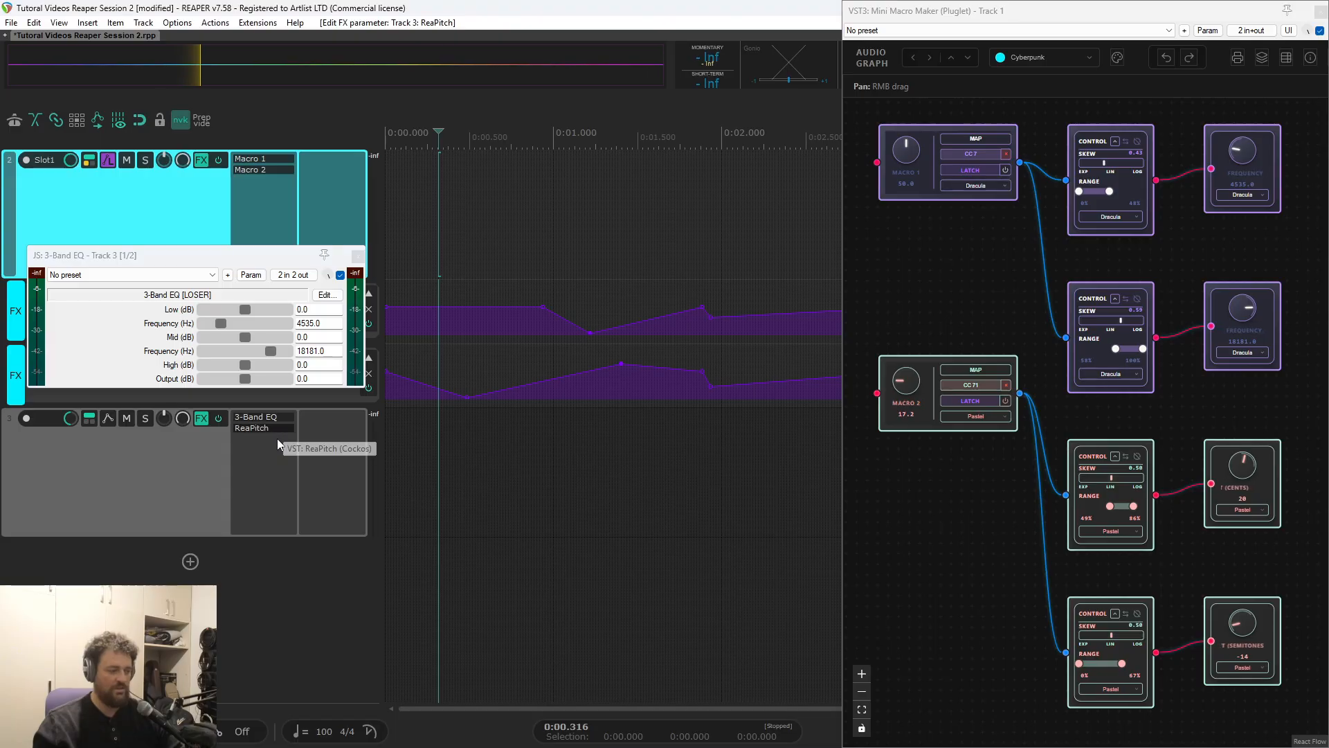
pyautogui.click(433, 181)
pyautogui.press('space')
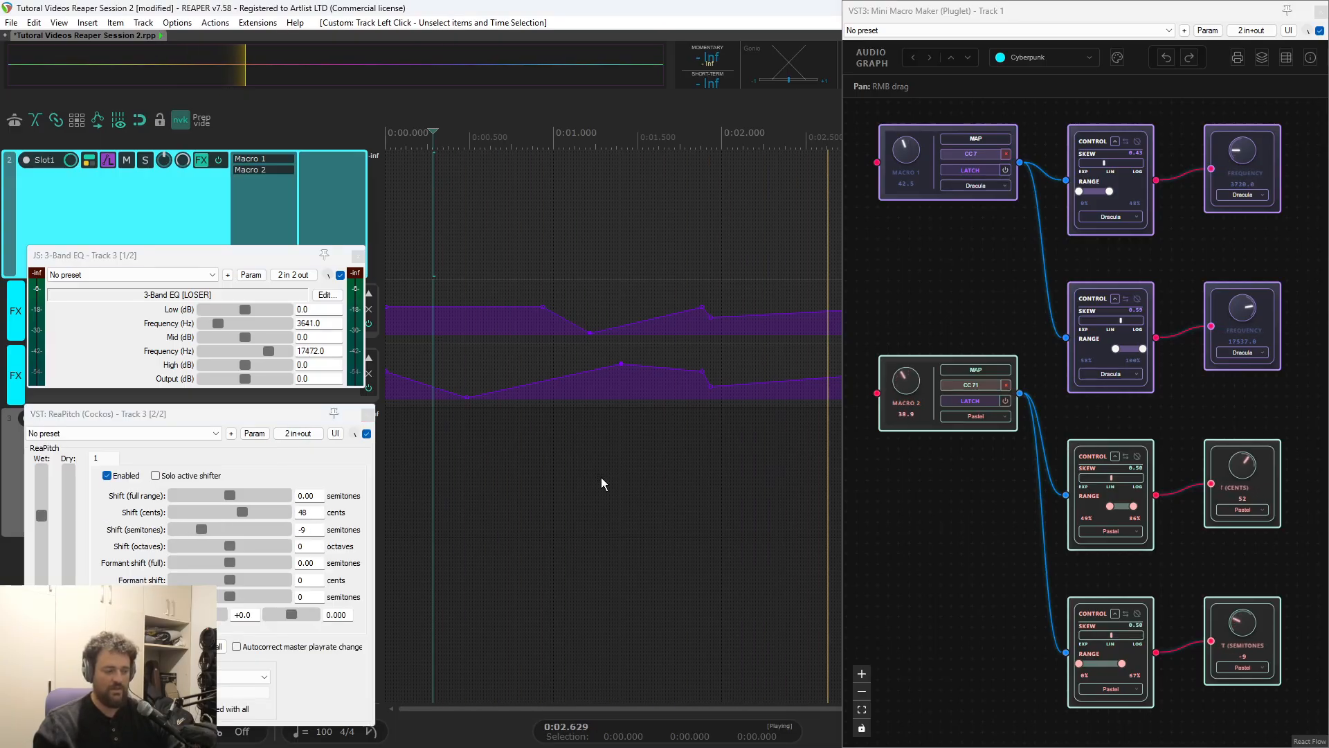
pyautogui.press('space')
pyautogui.click(357, 257)
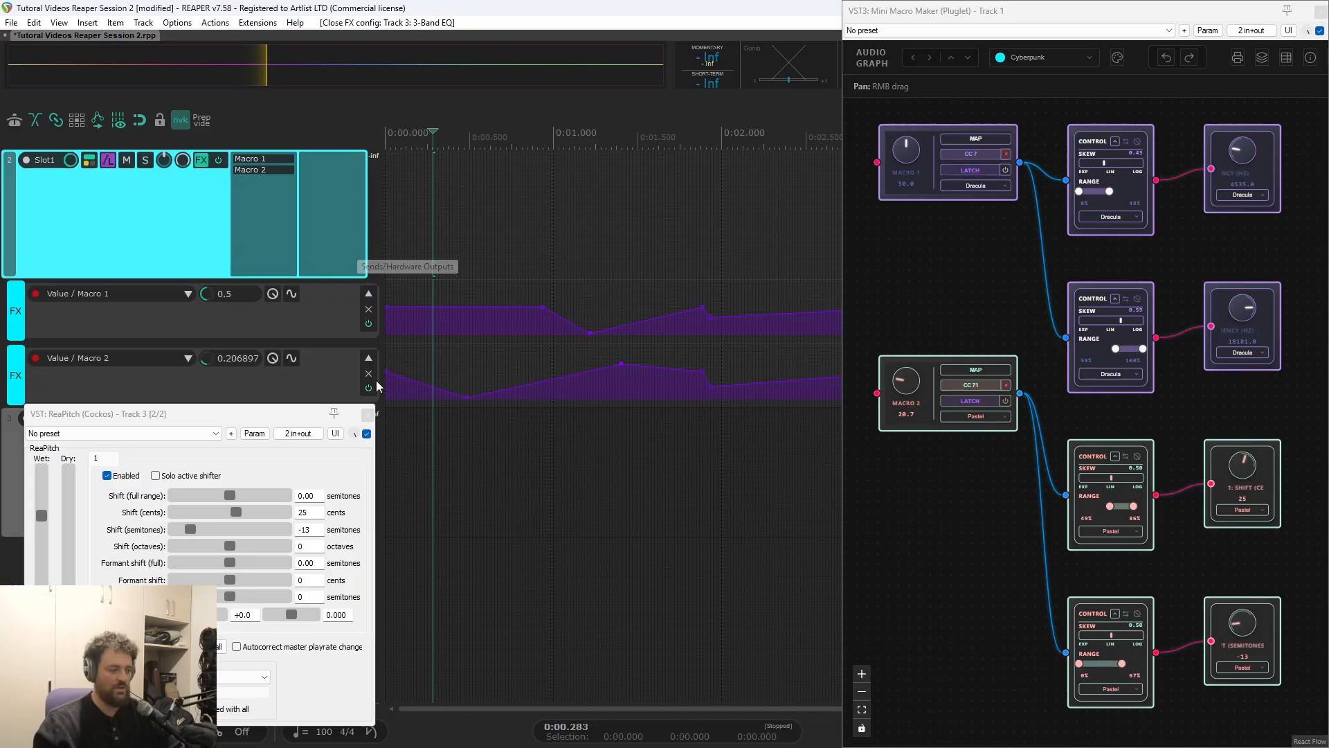
pyautogui.click(369, 416)
# Record Latch automation for Macro 1 and Macro 2 from the MIDI controllers, starting playback at about 0.67 s
pyautogui.click(610, 220)
pyautogui.press('-')
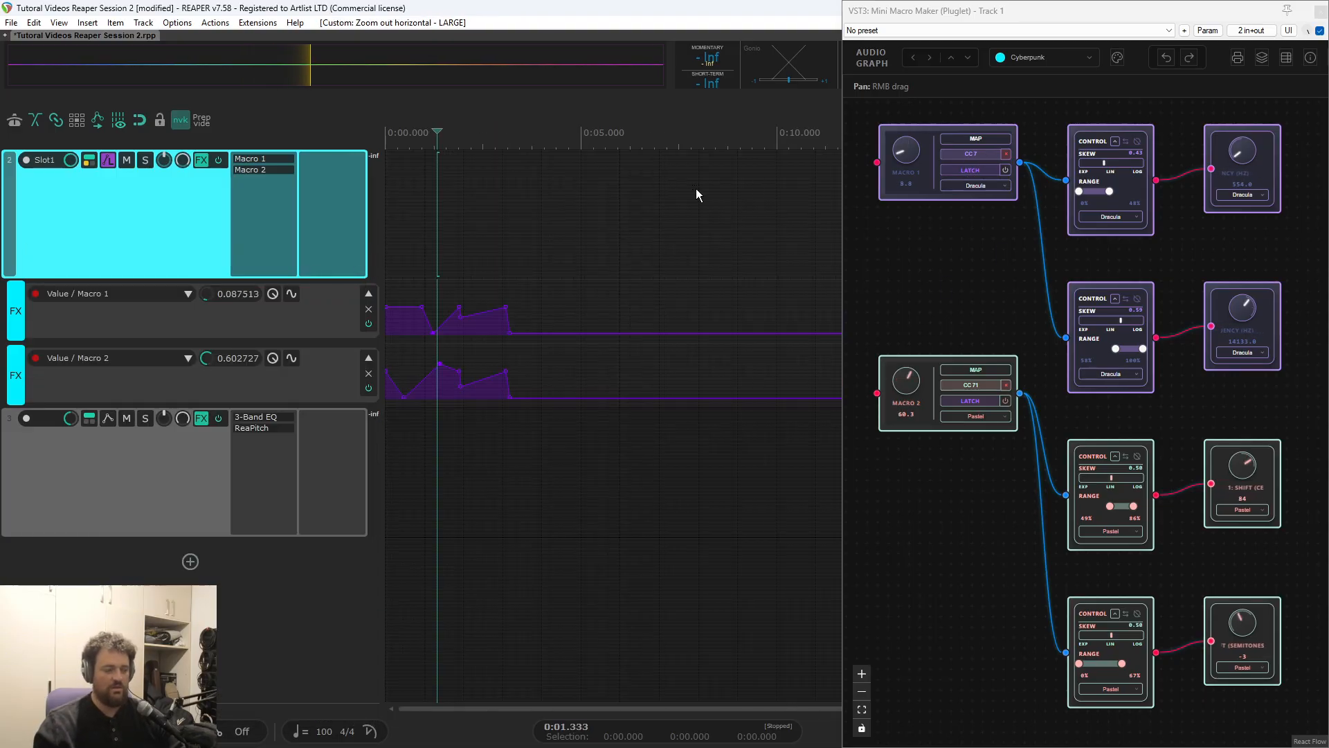
pyautogui.moveTo(417, 261); pyautogui.dragTo(657, 398)
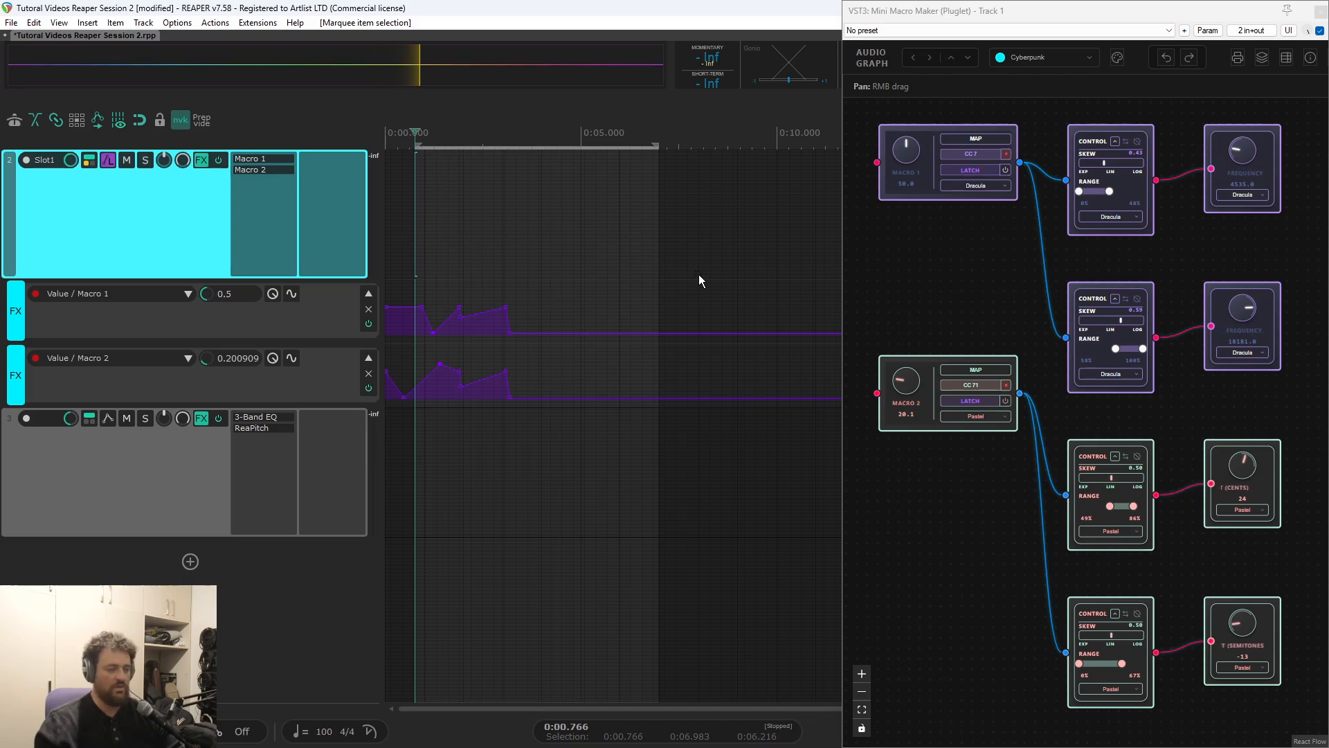
pyautogui.click(415, 247)
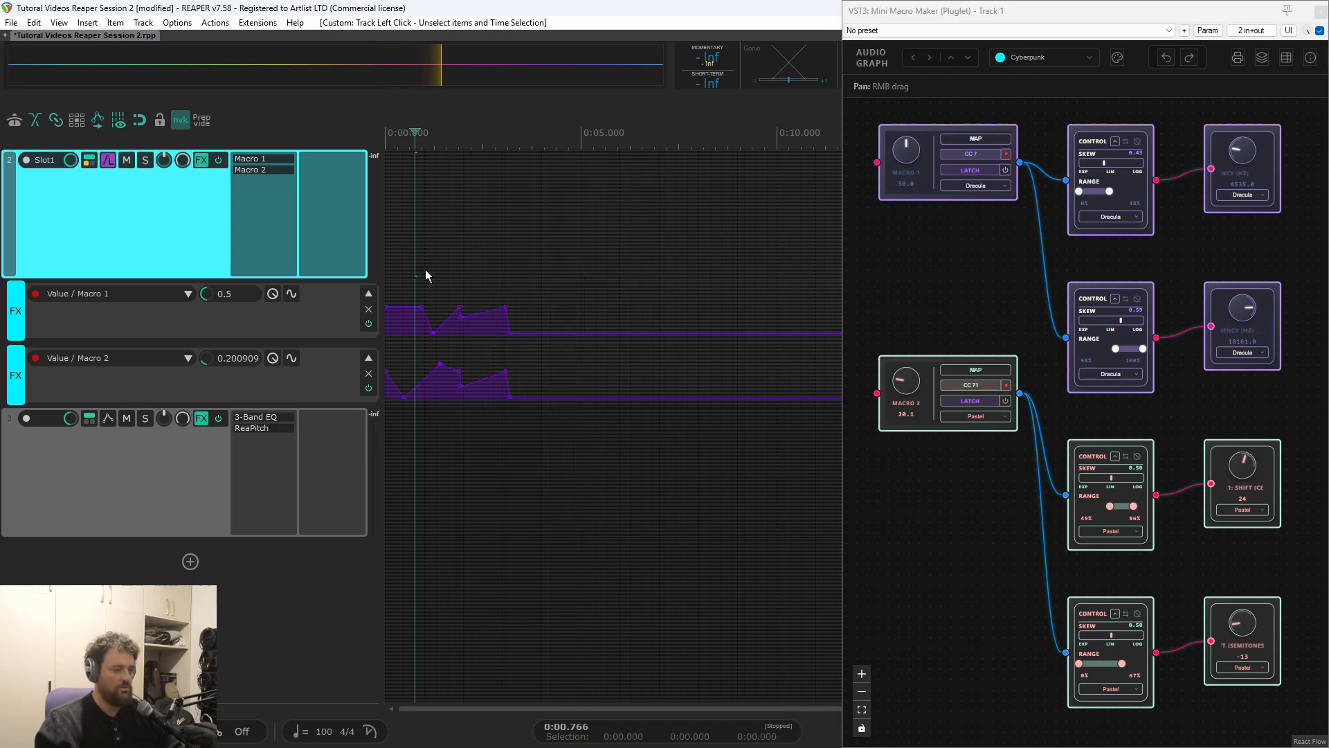
pyautogui.click(417, 240)
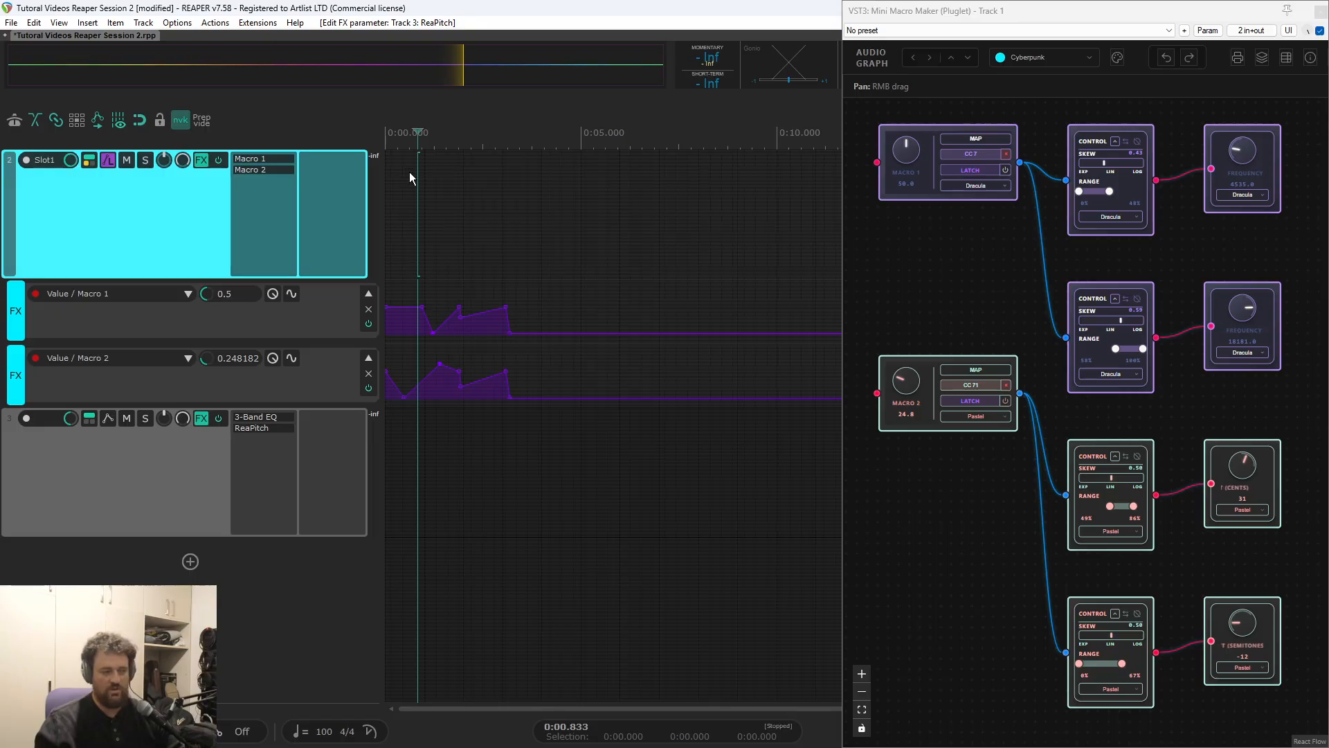
pyautogui.click(411, 201)
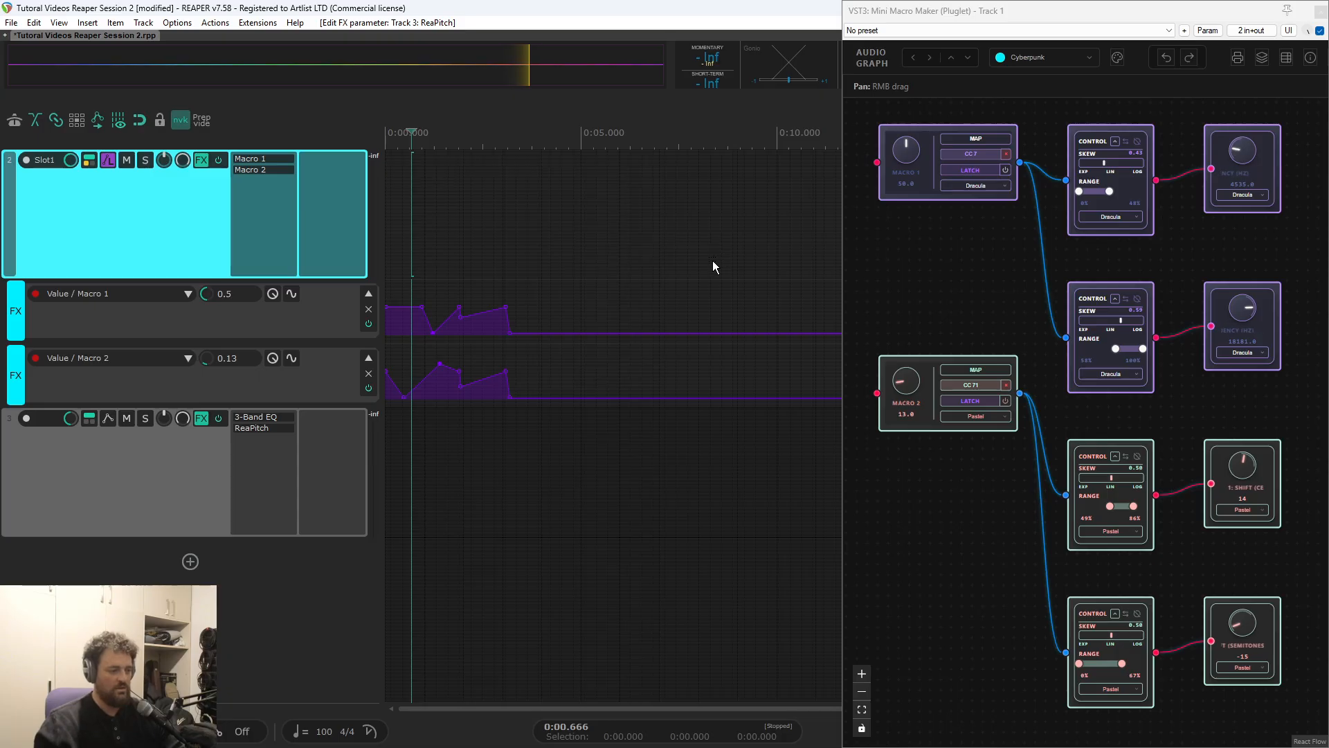
pyautogui.press('space')
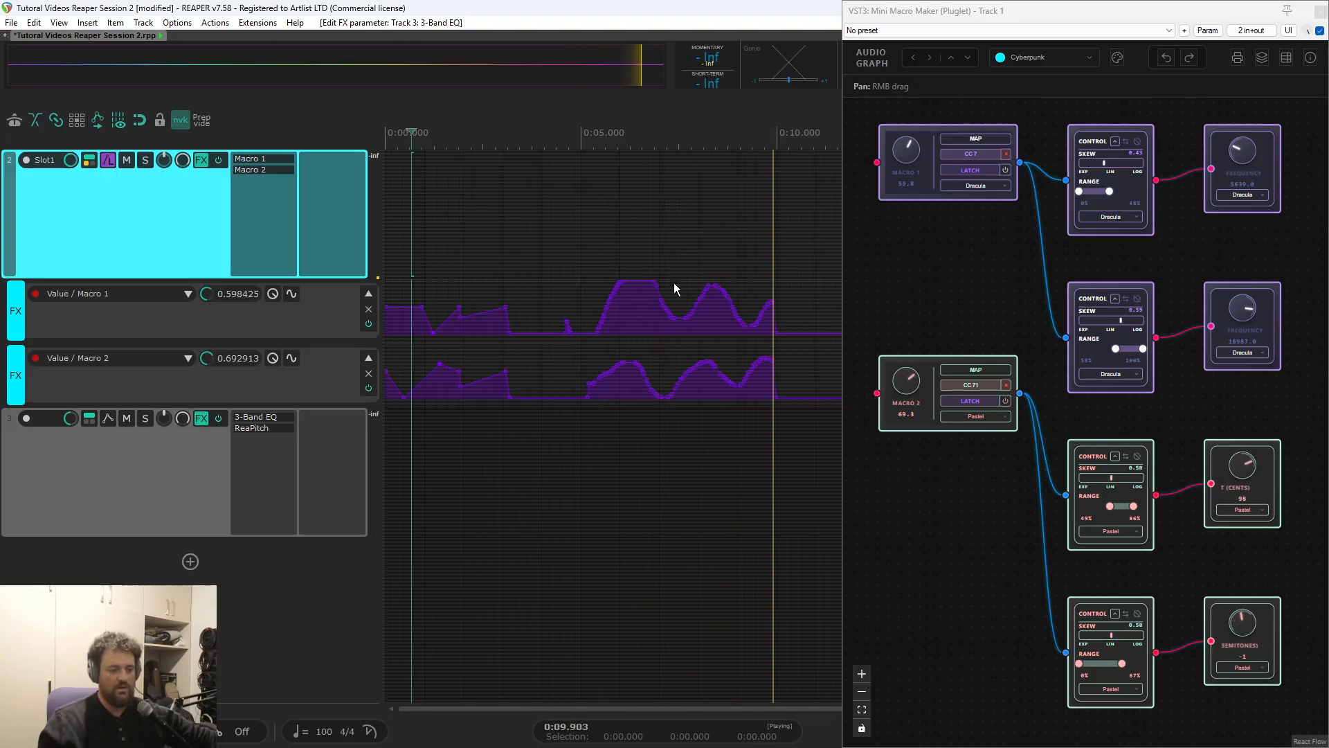
pyautogui.click(541, 195)
pyautogui.press('space')
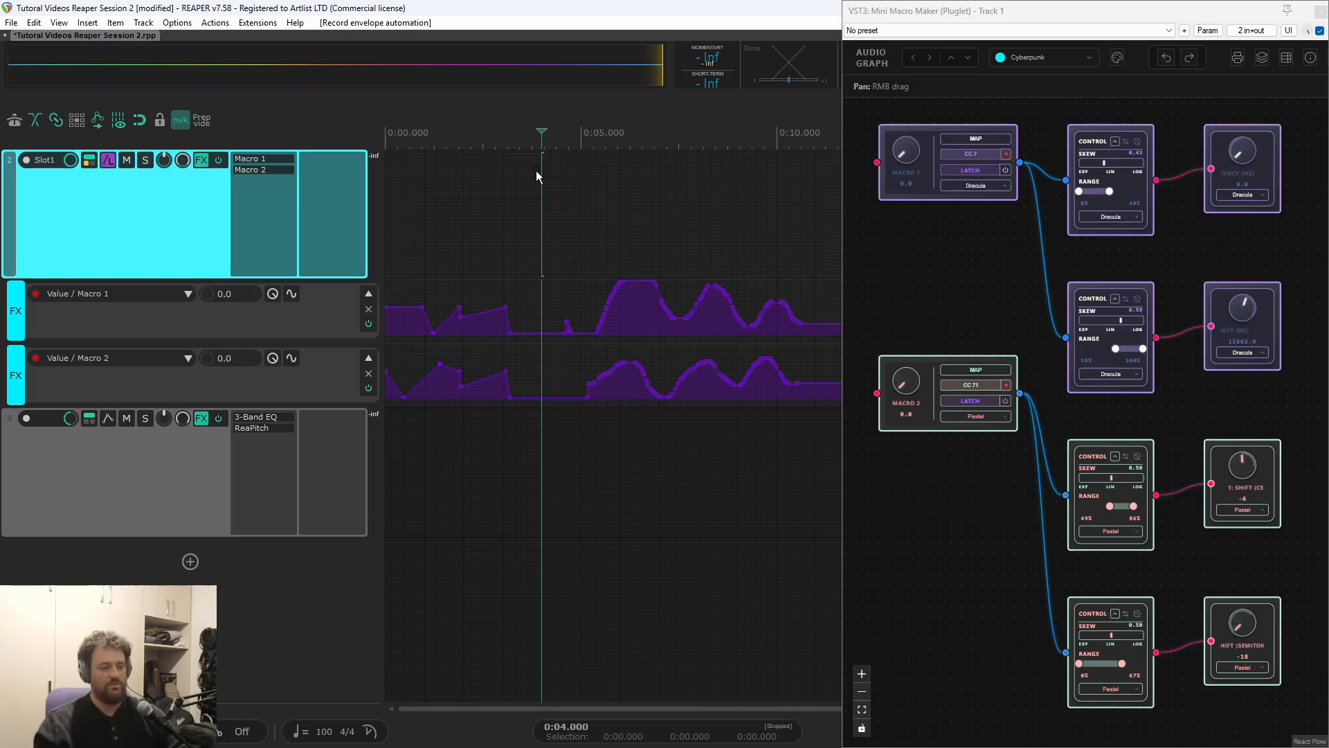
# Record further Latch automation on the Macro 2 envelope, starting playback at about 4.28 s
pyautogui.click(522, 158)
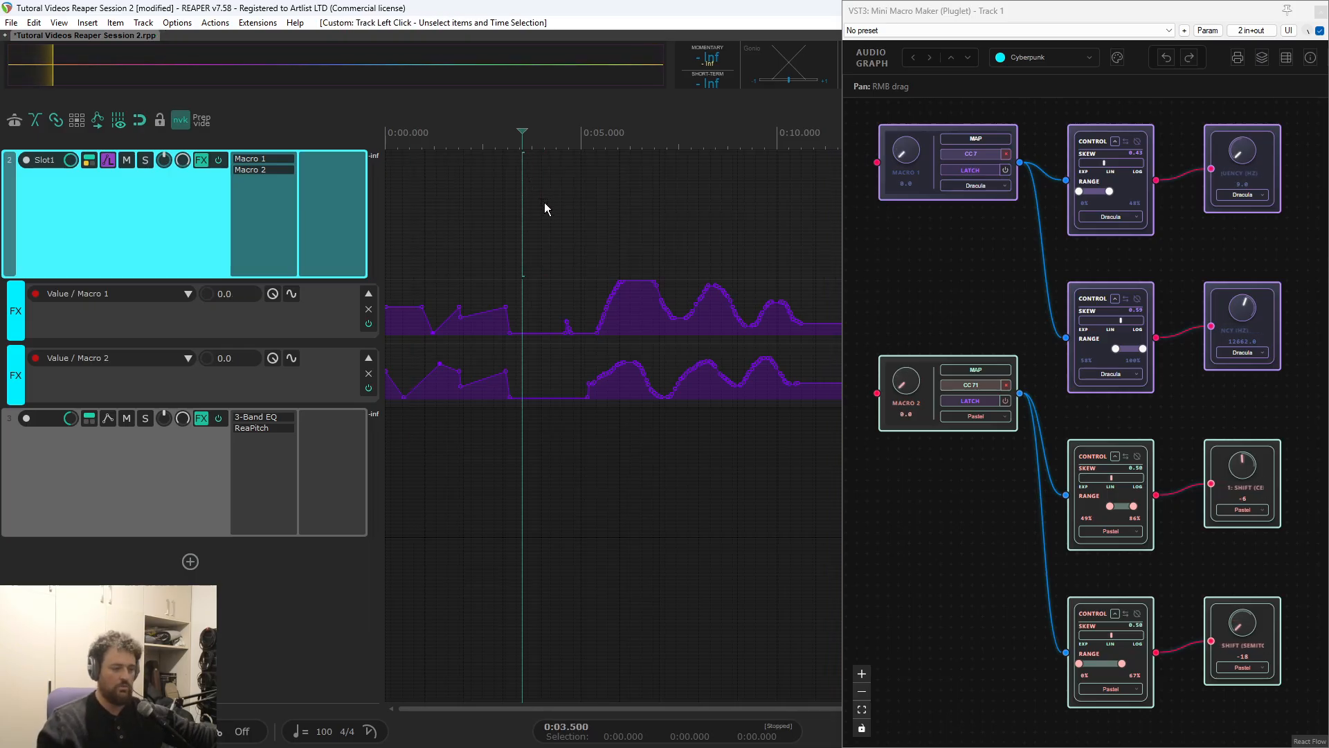
pyautogui.click(552, 157)
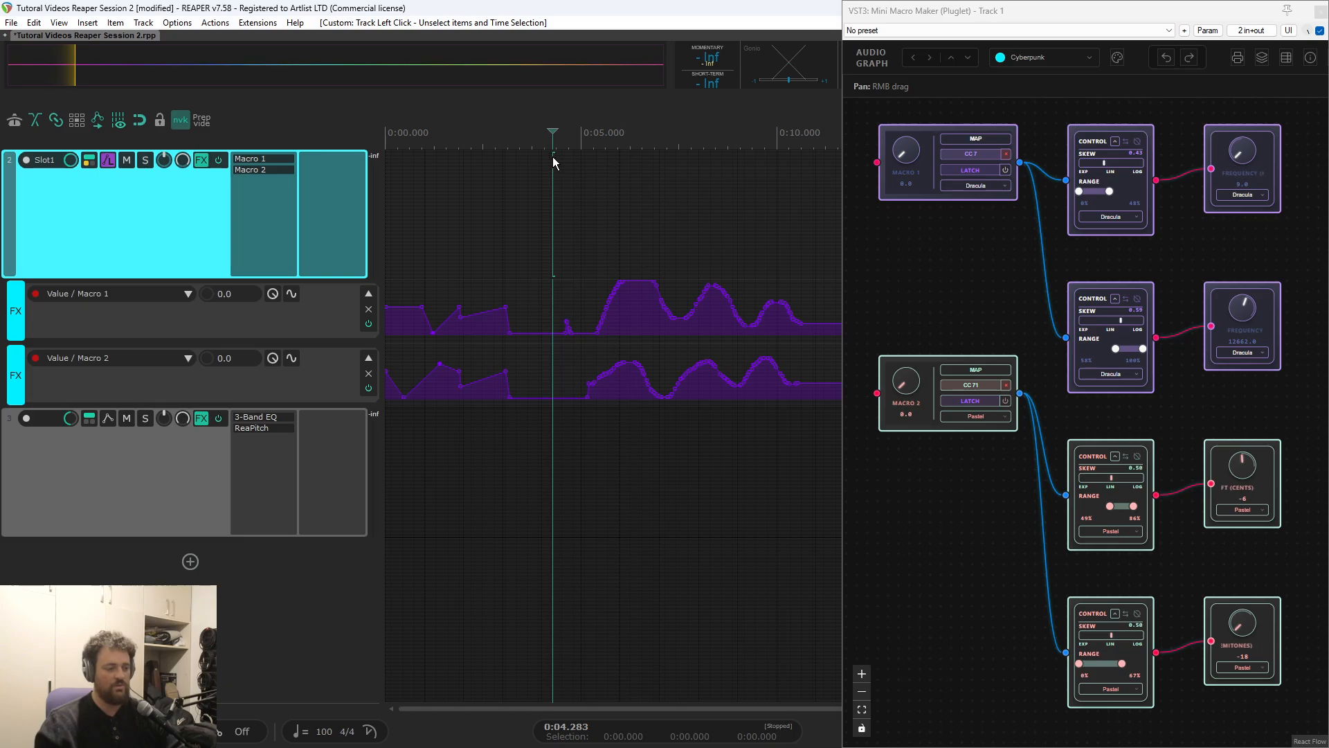
pyautogui.press('space')
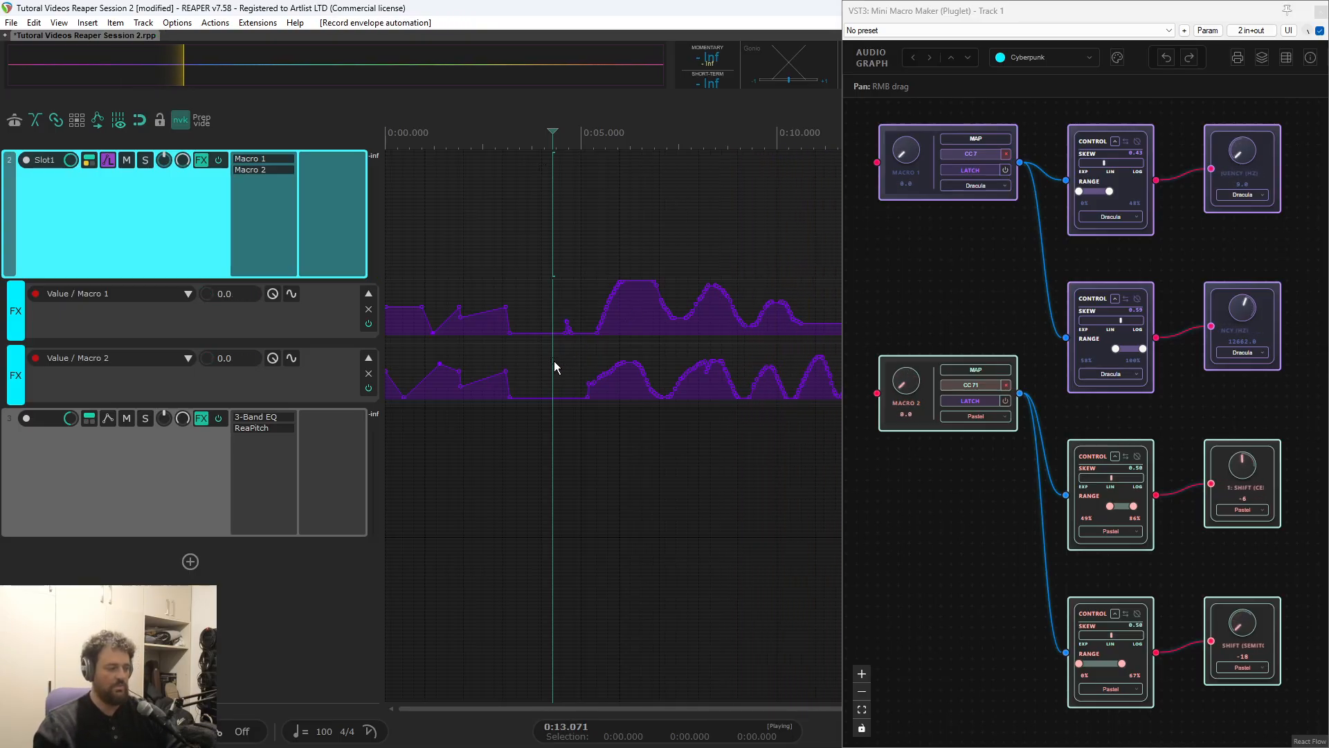
pyautogui.press('space')
# Overwrite the Macro 2 envelope with a new Latch pass, starting playback at about 1.43 s
pyautogui.click(512, 163)
pyautogui.click(461, 162)
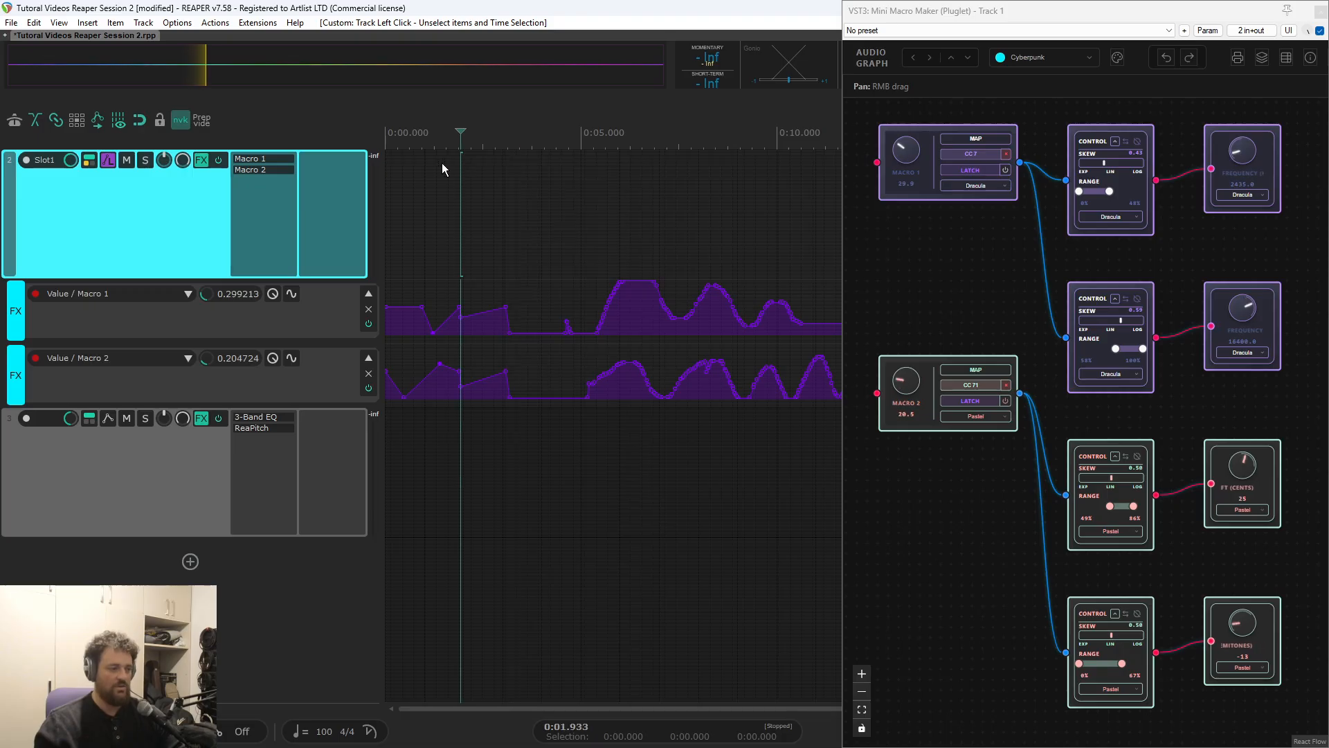
pyautogui.click(442, 164)
pyautogui.press('space')
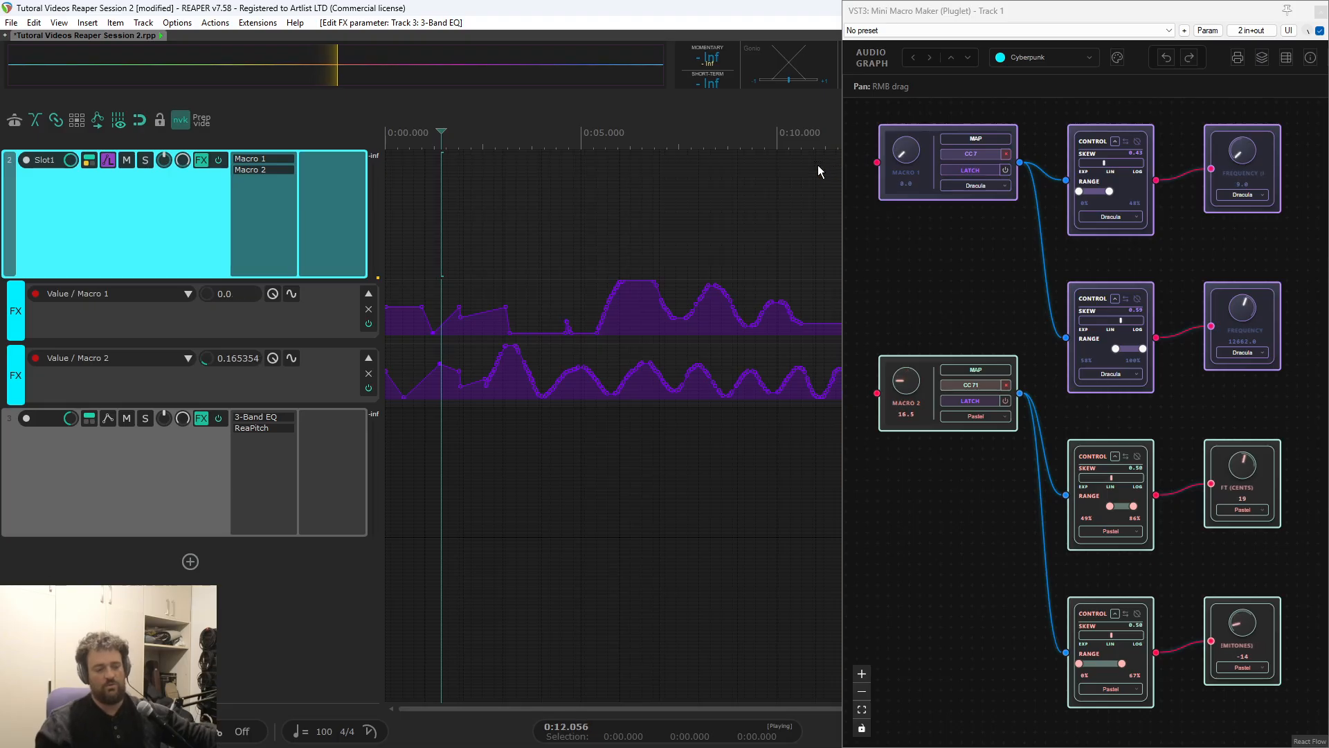
pyautogui.press('space')
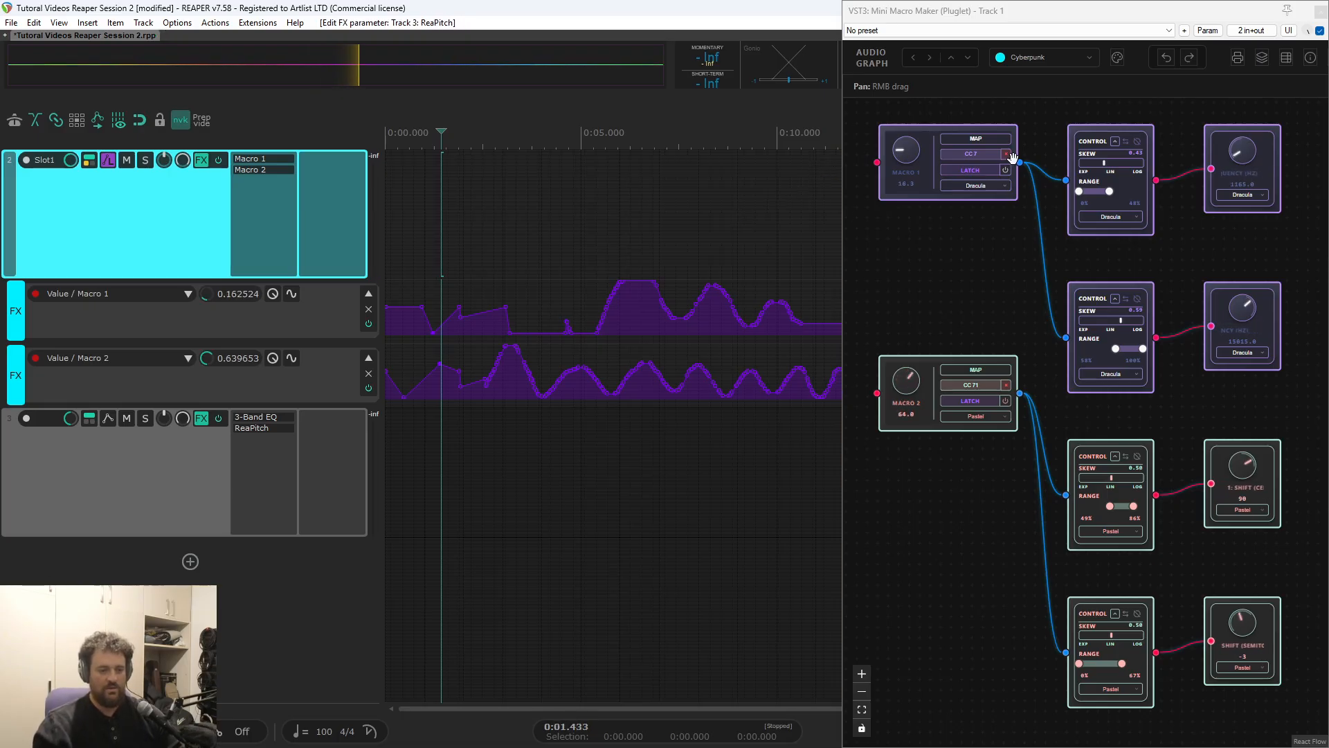
# Remove the MIDI assignments from Macro 1 and Macro 2 and set the automation mode to Touch
pyautogui.click(1006, 153)
pyautogui.click(1005, 386)
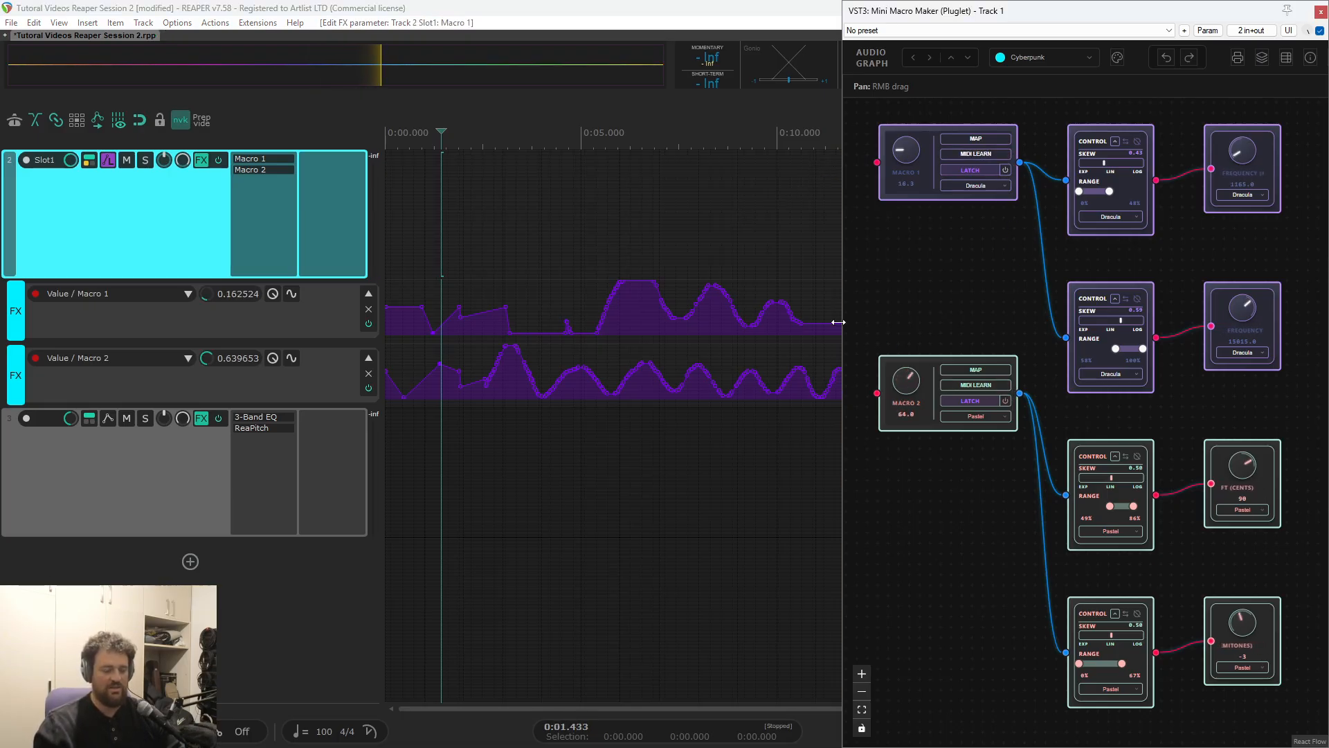
pyautogui.click(972, 171)
pyautogui.click(967, 213)
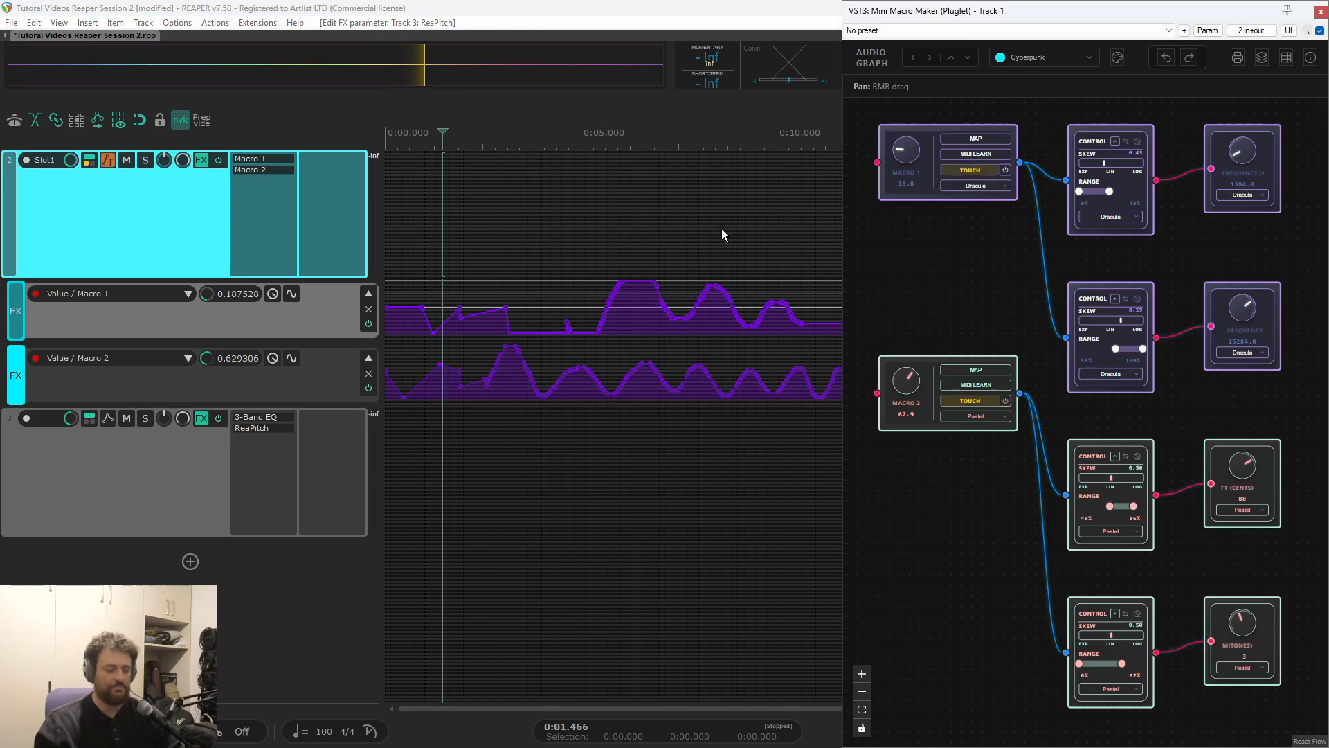
# Clear the Macro 1 and Macro 2 automation envelopes on the Slot1 track
pyautogui.click(490, 466)
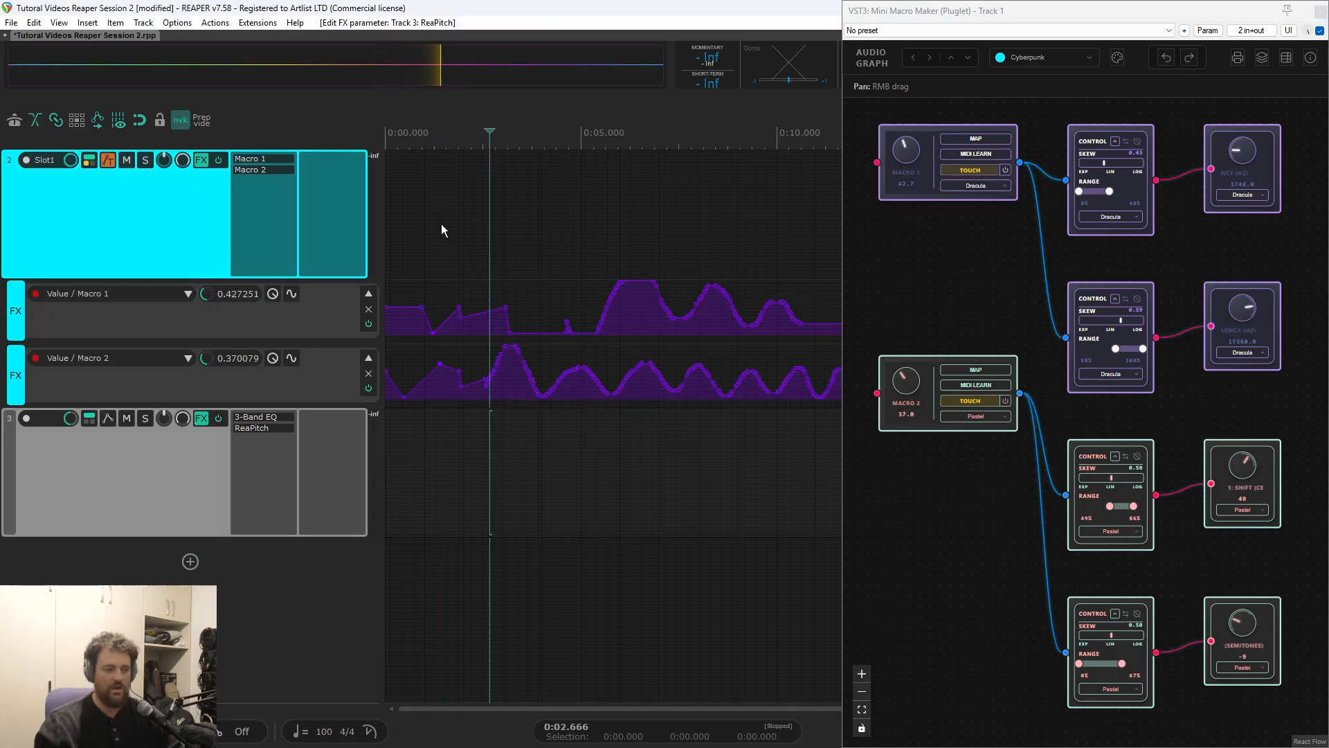
pyautogui.click(445, 159)
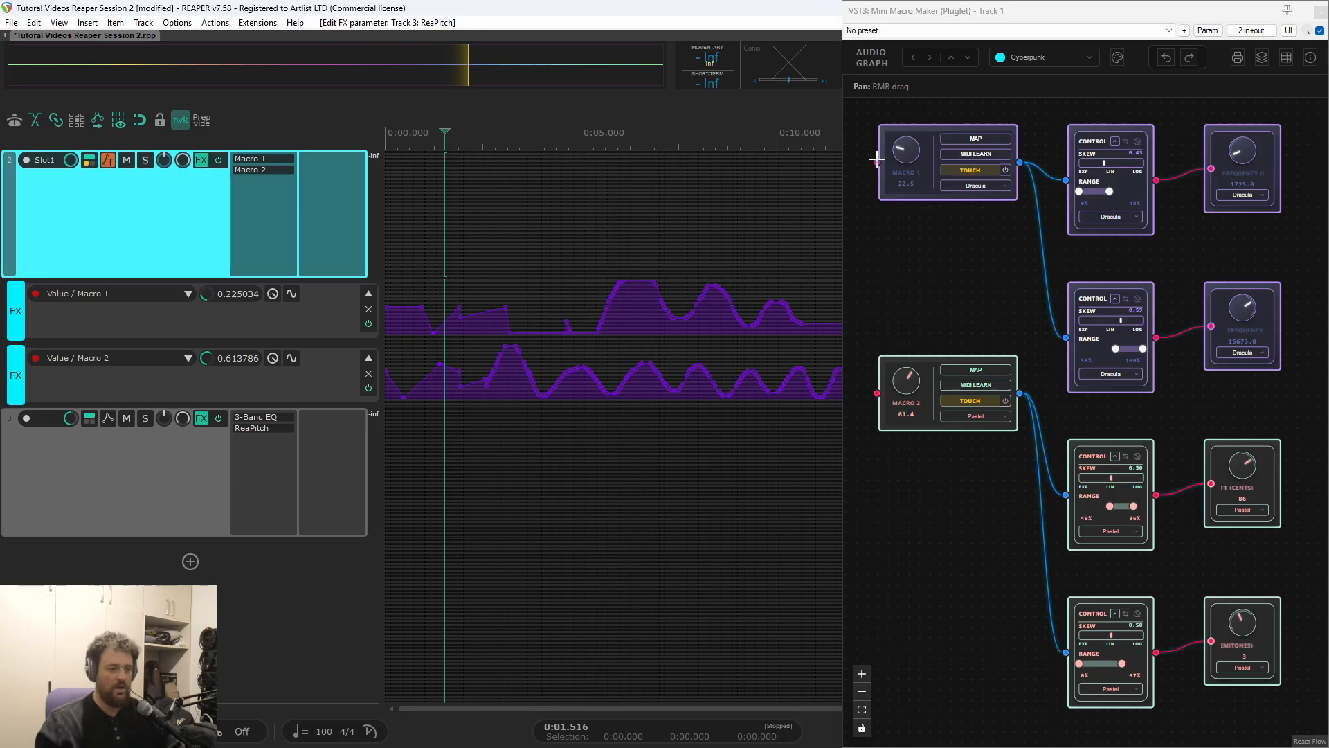
pyautogui.click(368, 308)
pyautogui.click(656, 424)
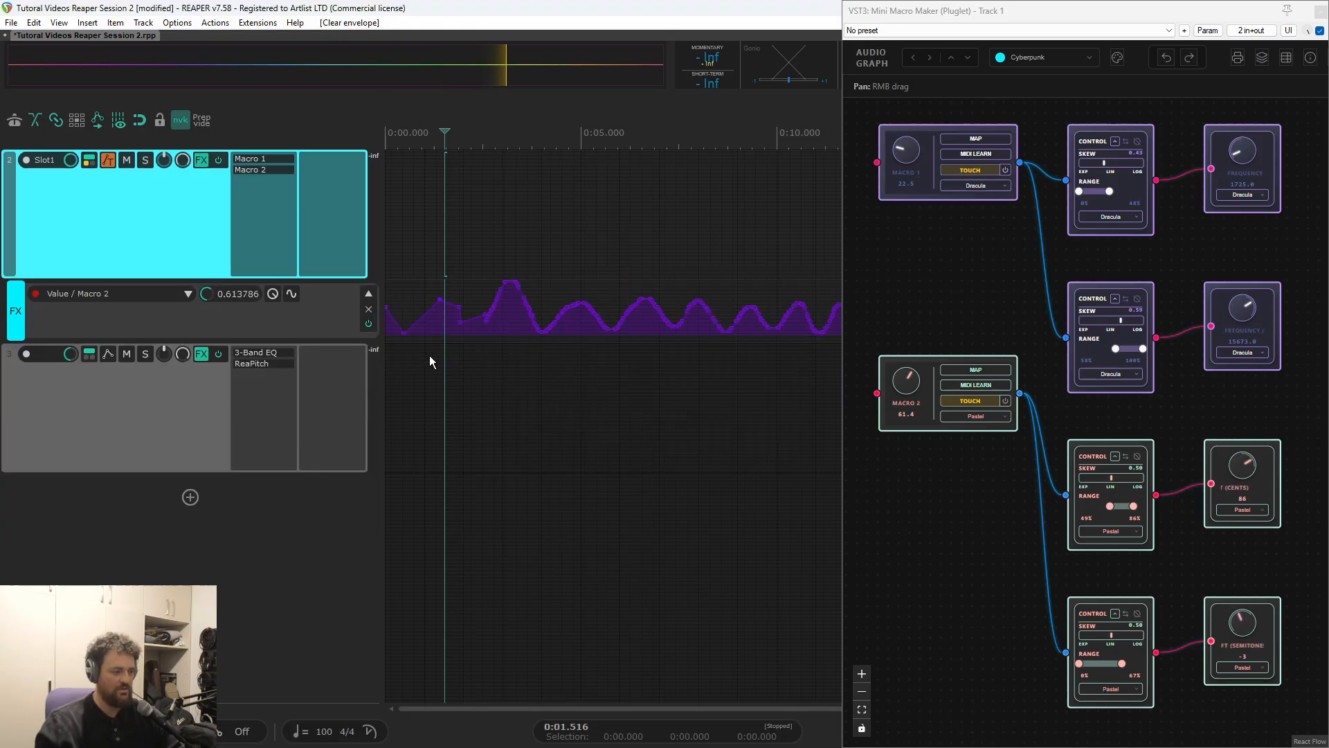
pyautogui.click(368, 309)
pyautogui.click(654, 424)
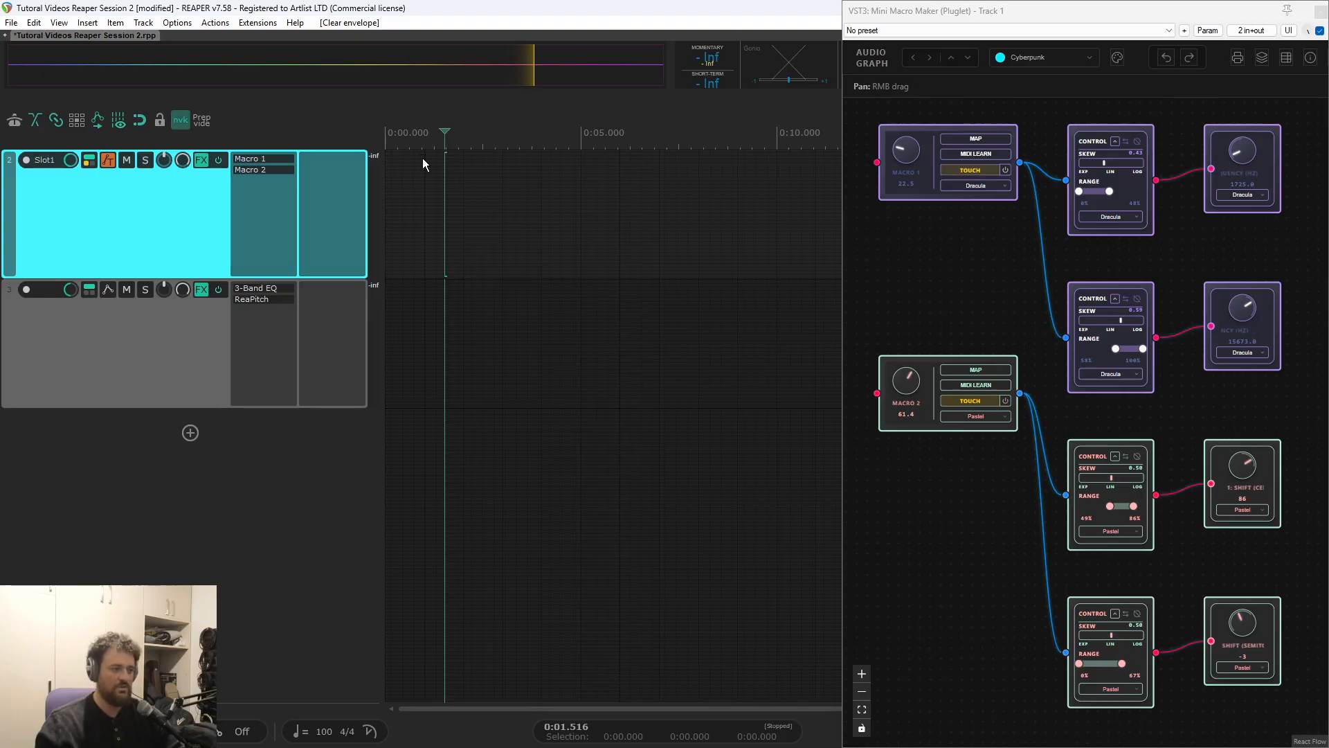
# Record Touch automation during playback from about 0.9 s by turning the Macro 1 knob, followed by the Macro 2 knob
pyautogui.click(423, 158)
pyautogui.press('space')
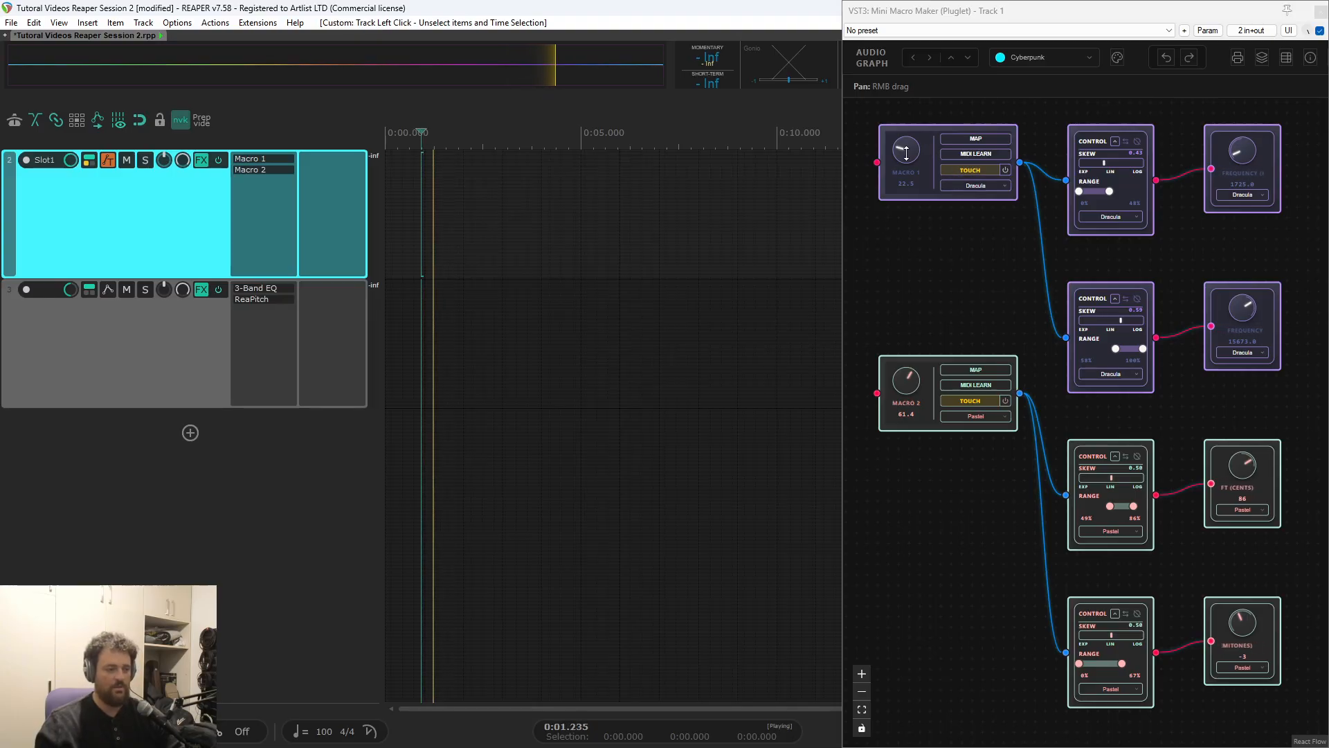
pyautogui.moveTo(906, 149); pyautogui.dragTo(906, 192)
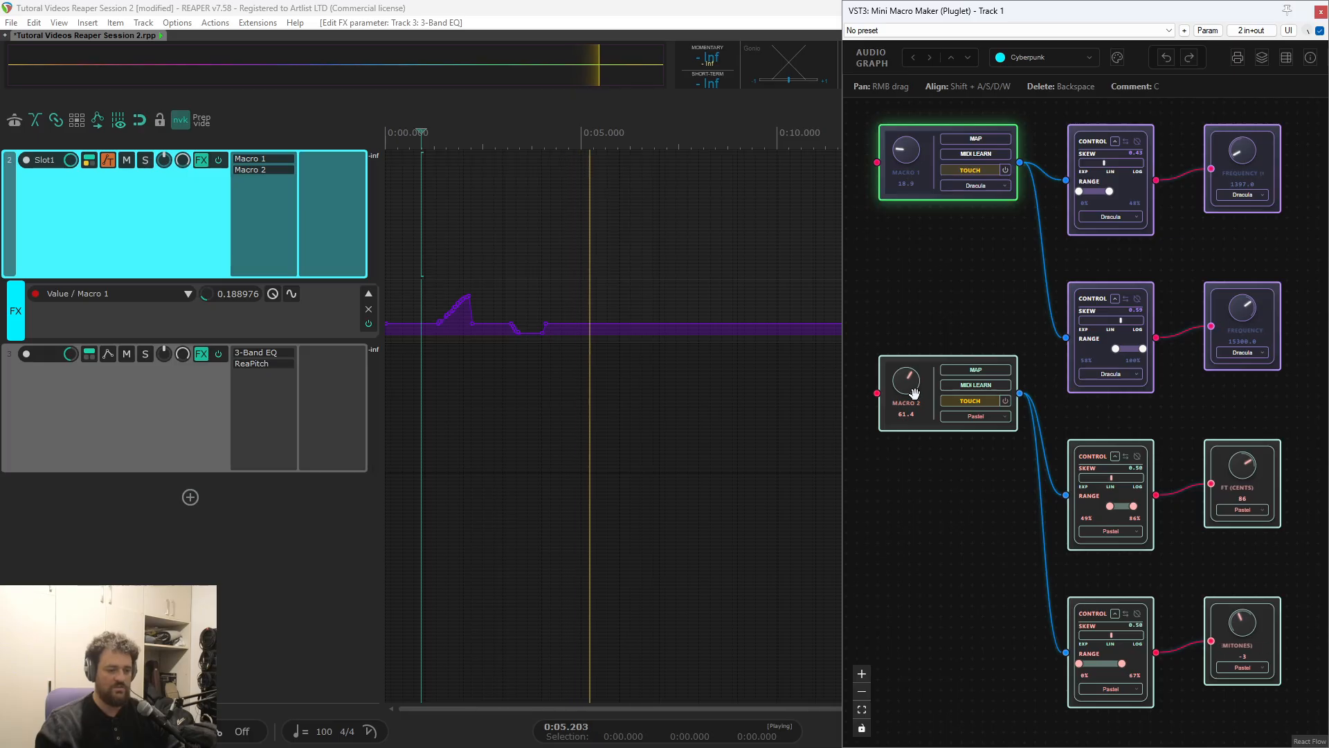
pyautogui.moveTo(906, 380)
pyautogui.mouseDown()
pyautogui.moveTo(916, 346)
pyautogui.moveTo(913, 403)
pyautogui.mouseUp()
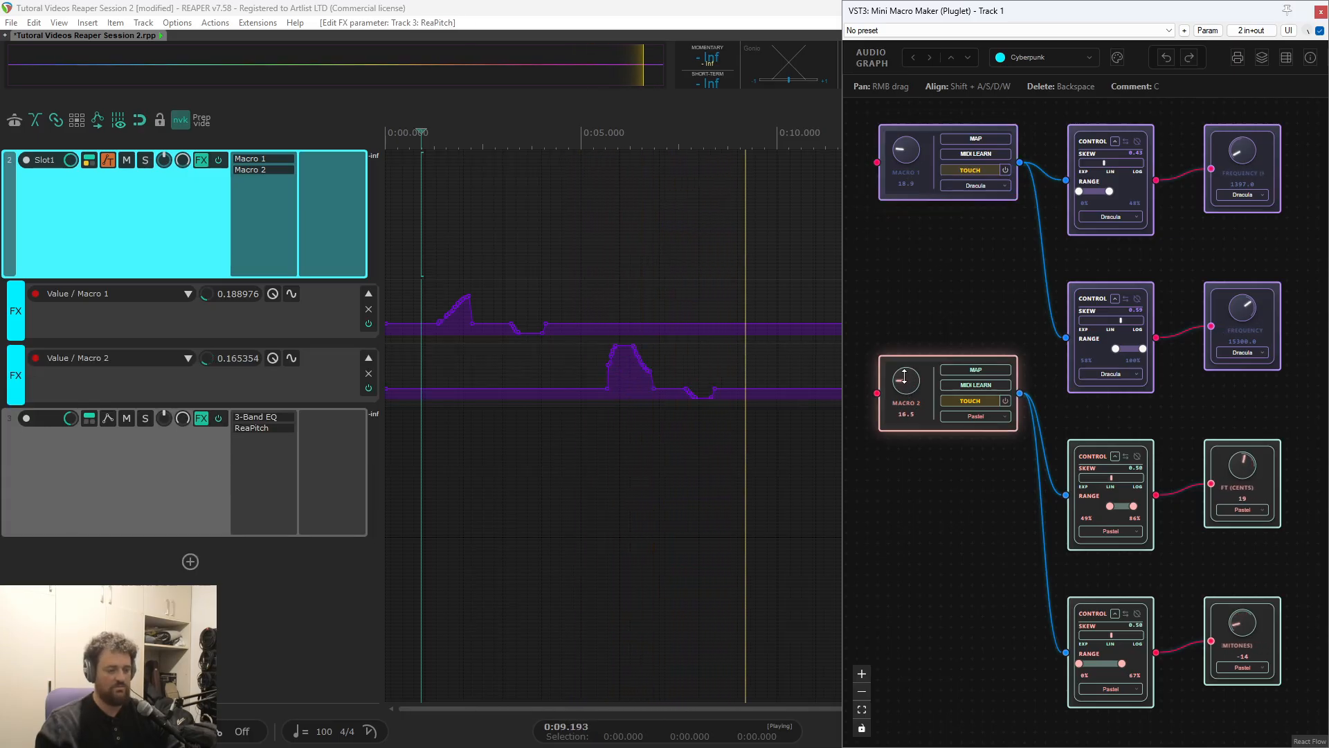
pyautogui.moveTo(913, 403); pyautogui.dragTo(795, 371)
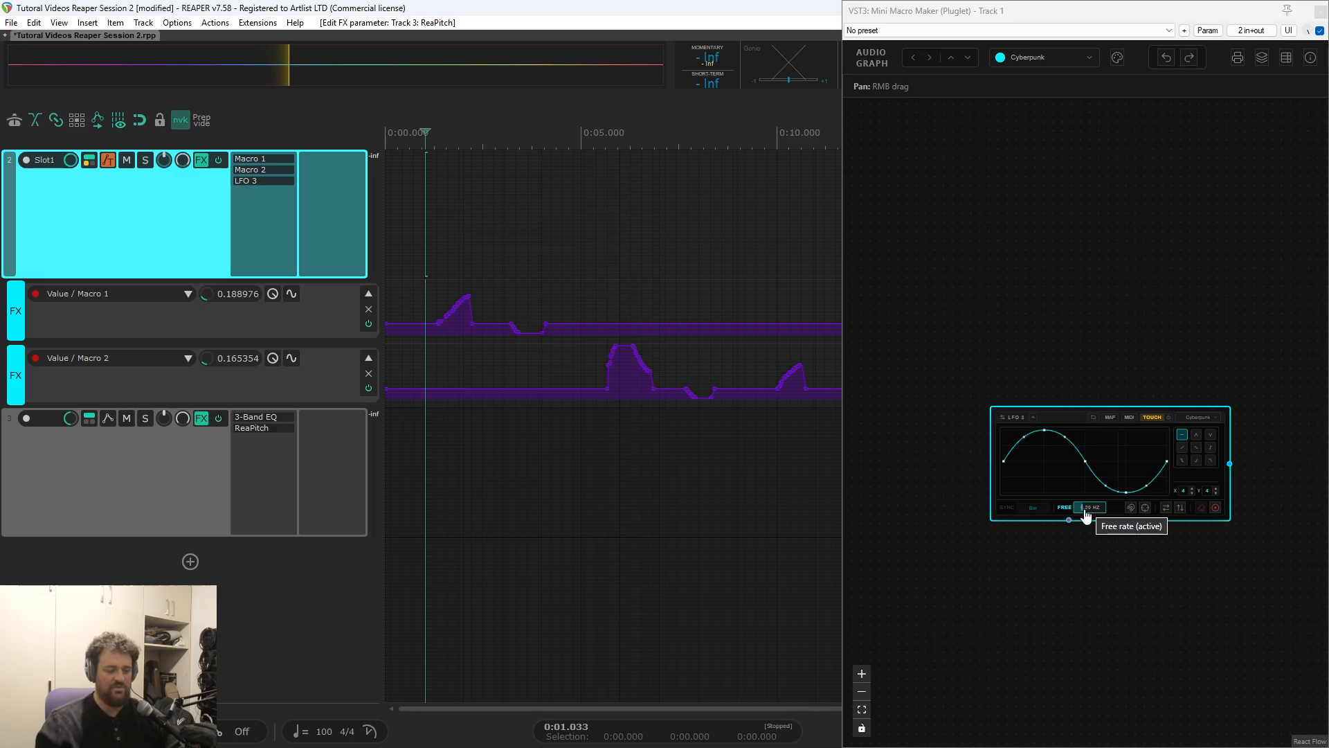
# Record Touch automation for LFO 3's free rate by varying its Hz value during playback
pyautogui.scroll(3, 1085, 546)
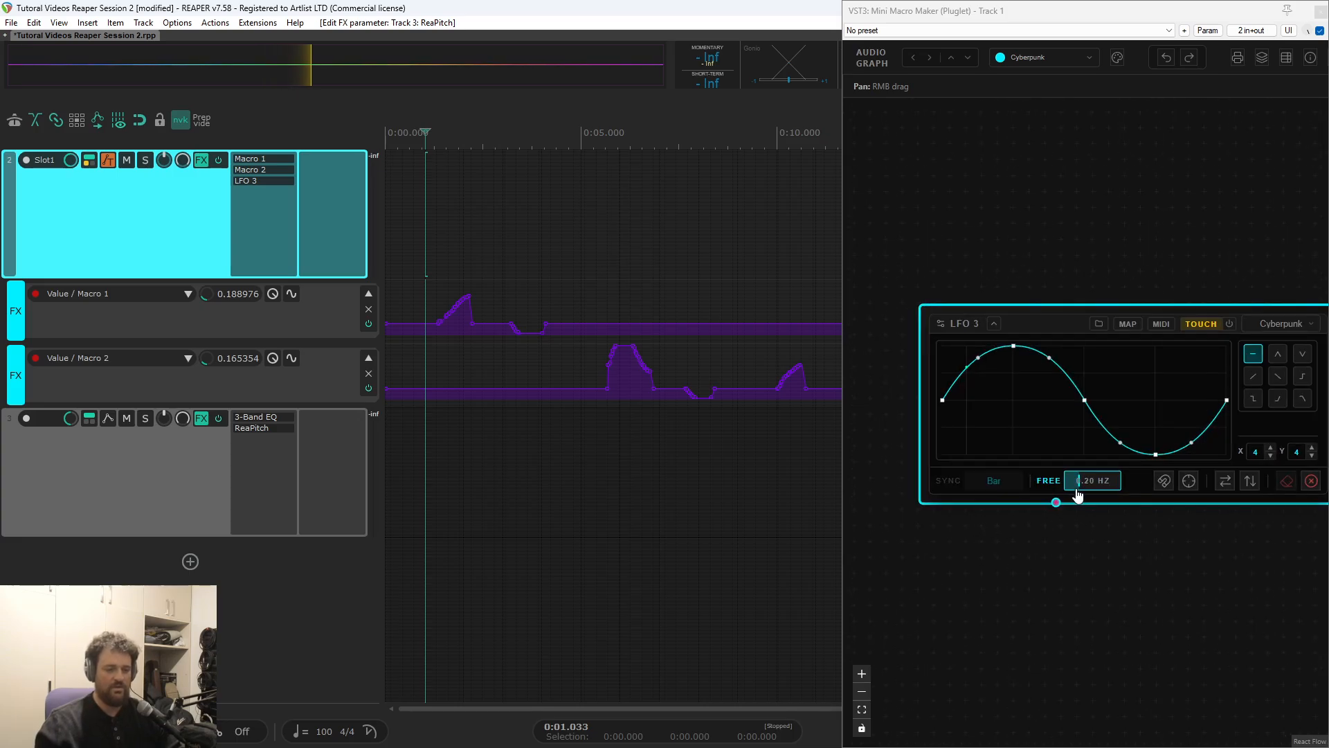
pyautogui.click(422, 229)
pyautogui.press('space')
pyautogui.moveTo(1079, 480); pyautogui.dragTo(1094, 488)
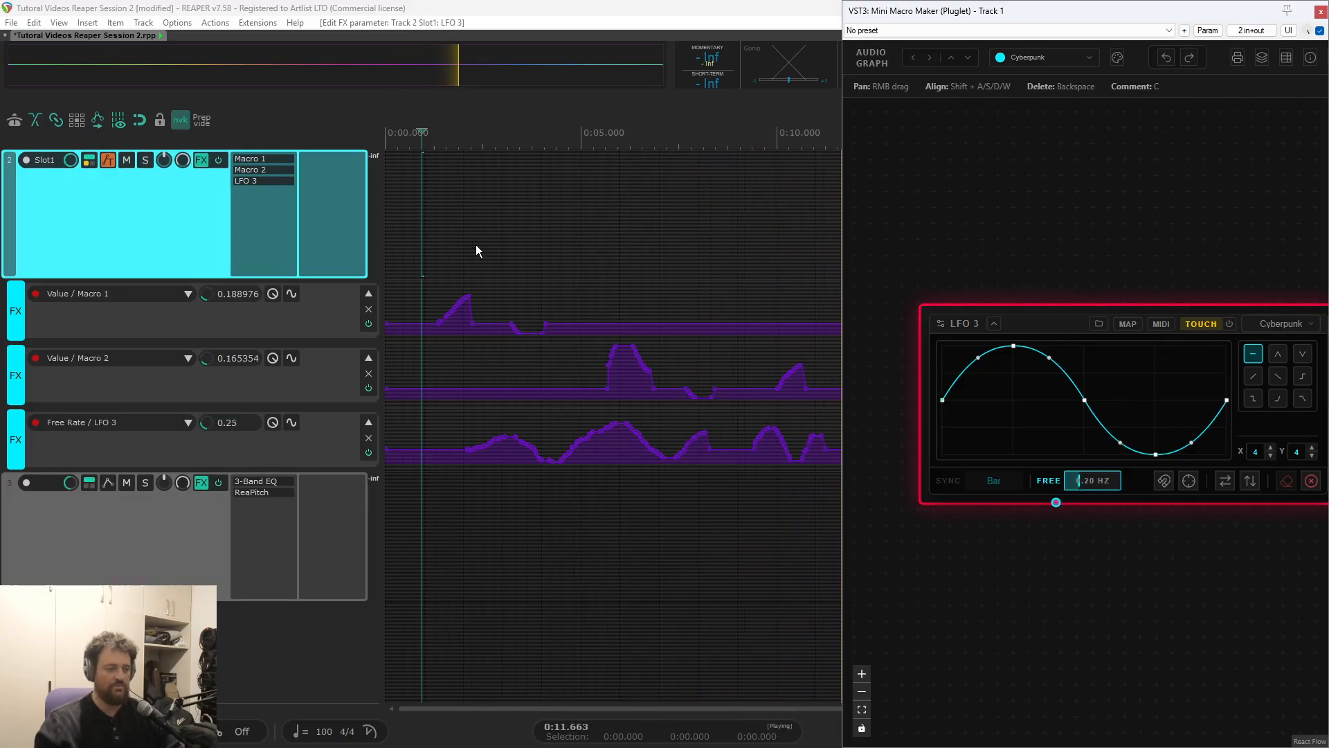
# Play back the recorded automation from about 1.6 s, checking LFO 3's free rate and the two macro nodes
pyautogui.click(449, 191)
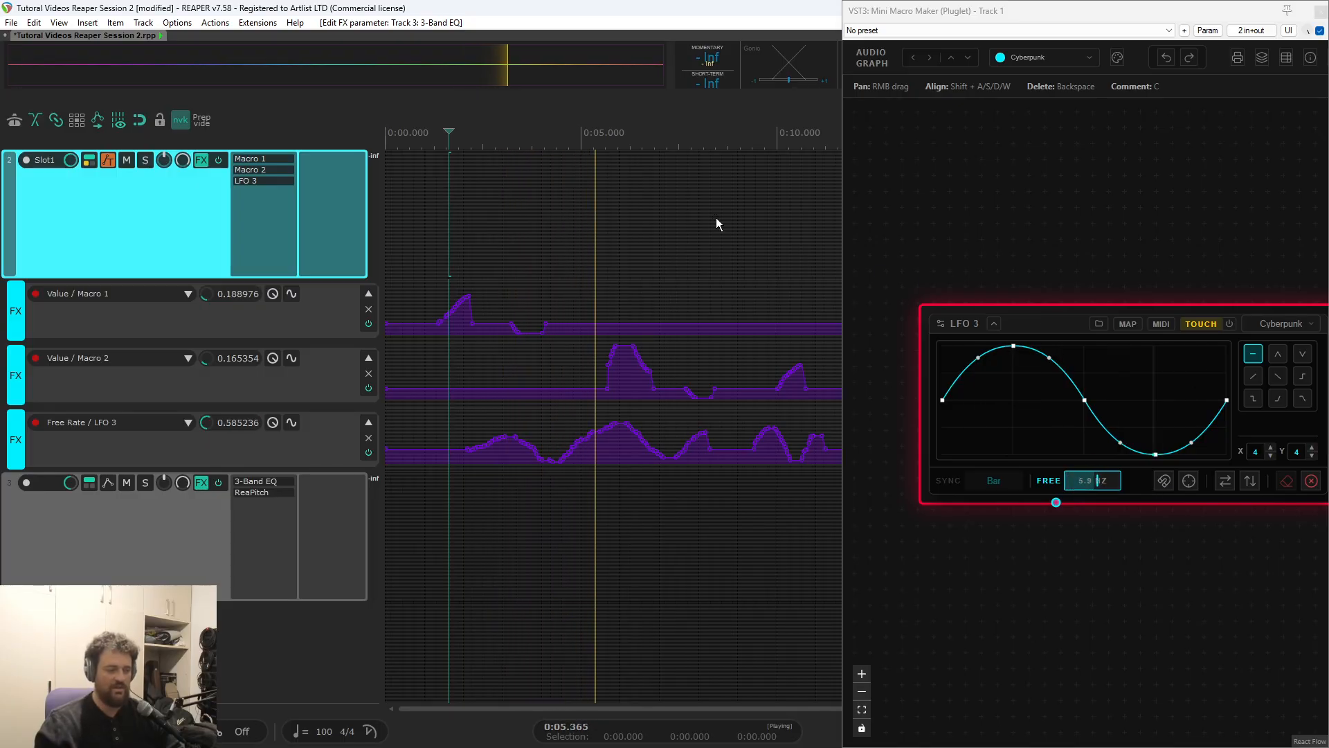
pyautogui.scroll(-6, 988, 422)
pyautogui.moveTo(1014, 347); pyautogui.dragTo(1007, 523)
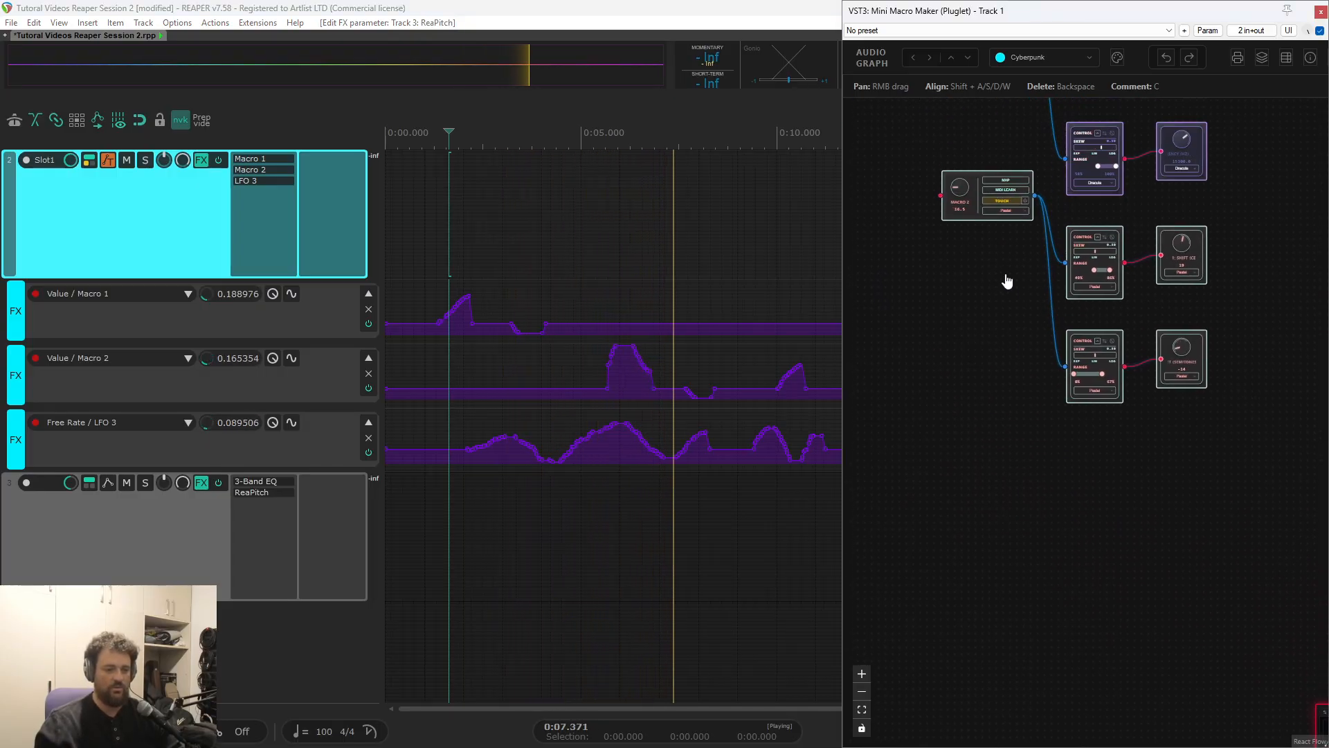
pyautogui.scroll(3, 1009, 281)
pyautogui.moveTo(1011, 295); pyautogui.dragTo(1061, 589)
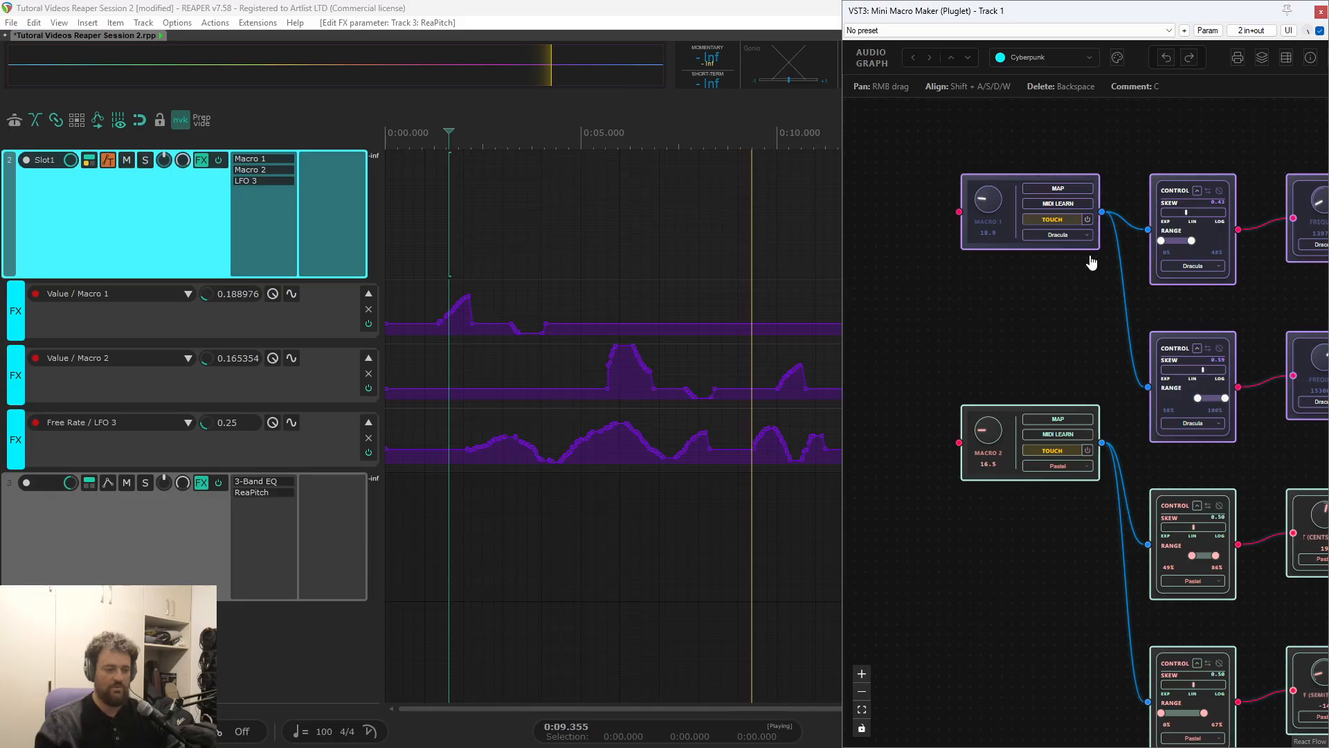